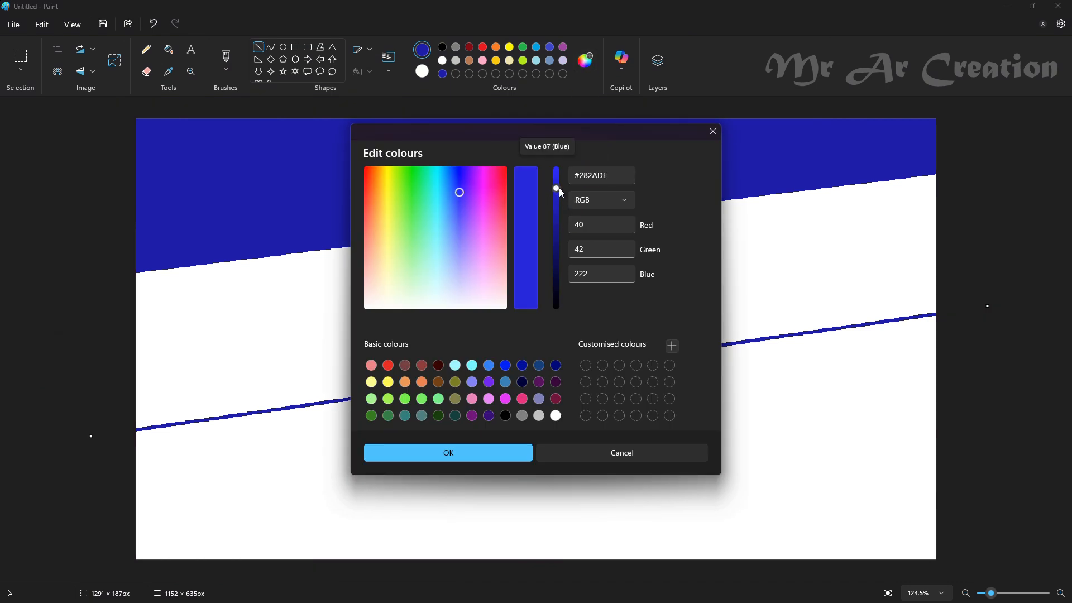
Mix a lighter blue as a custom colour and fill the band between the two diagonal edges with it.
{"action": "left_click", "coordinate": [463, 195]}
{"action": "left_click", "coordinate": [477, 449]}
{"action": "left_click", "coordinate": [168, 49]}
{"action": "left_click", "coordinate": [341, 276]}
Draw a third diagonal line about 1248 × 186 px across the lower part of the canvas, rising to the right.
{"action": "left_click", "coordinate": [258, 48]}
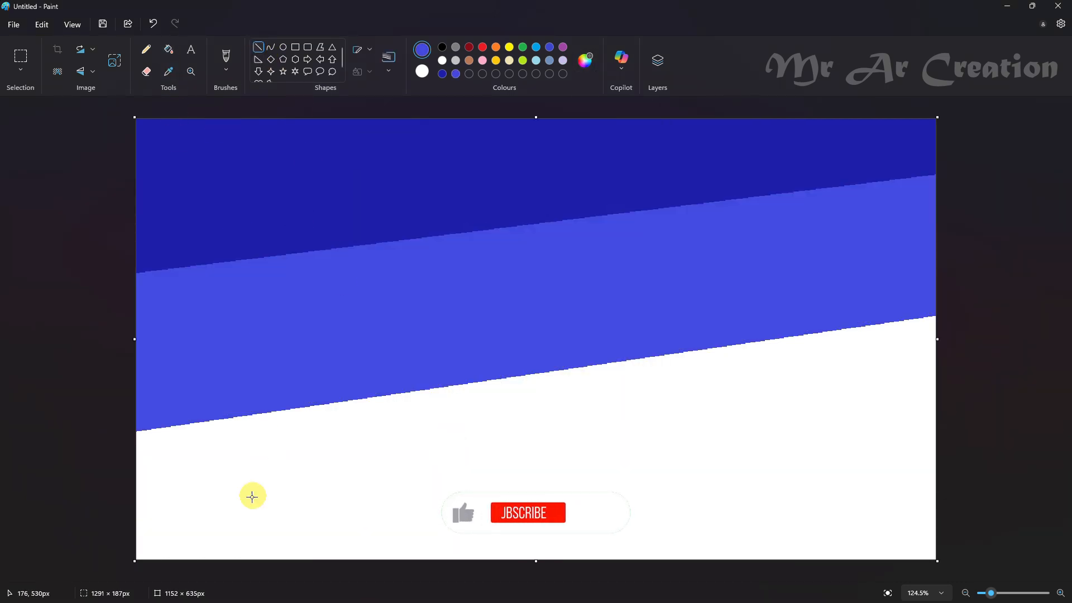
{"action": "left_click_drag", "start_coordinate": [178, 545], "coordinate": [1043, 418]}
{"action": "left_click_drag", "start_coordinate": [950, 447], "coordinate": [897, 467]}
Mix a lavender purple as a custom colour and fill the band above the new diagonal line with it.
{"action": "left_click", "coordinate": [586, 67]}
{"action": "left_click", "coordinate": [471, 220]}
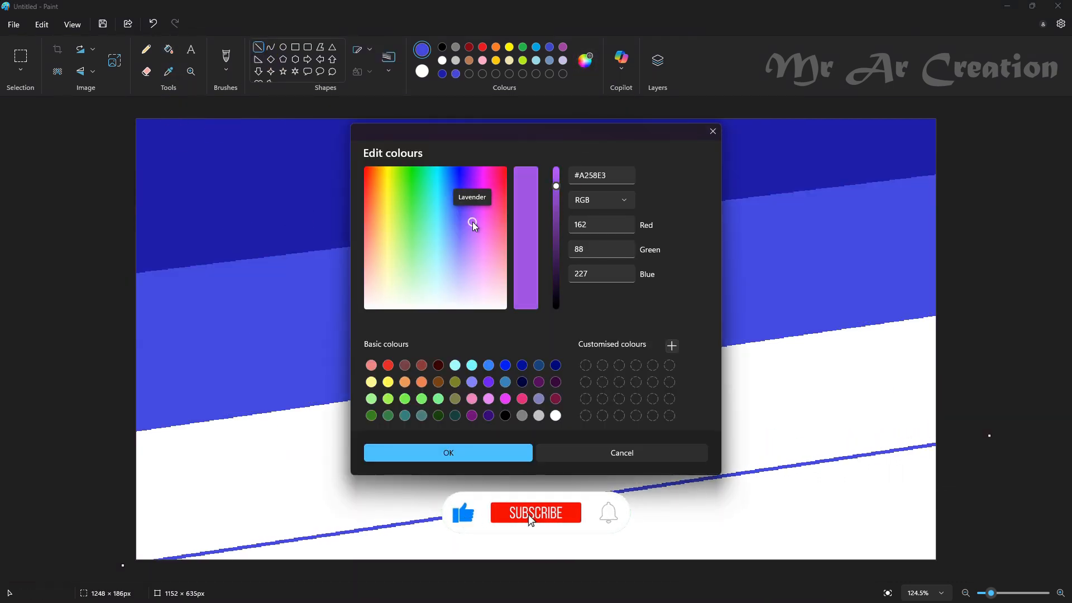
{"action": "left_click", "coordinate": [491, 447]}
{"action": "left_click", "coordinate": [448, 348]}
Mix a pink as a custom colour and fill the remaining white area in the lower corner with it.
{"action": "left_click", "coordinate": [584, 62]}
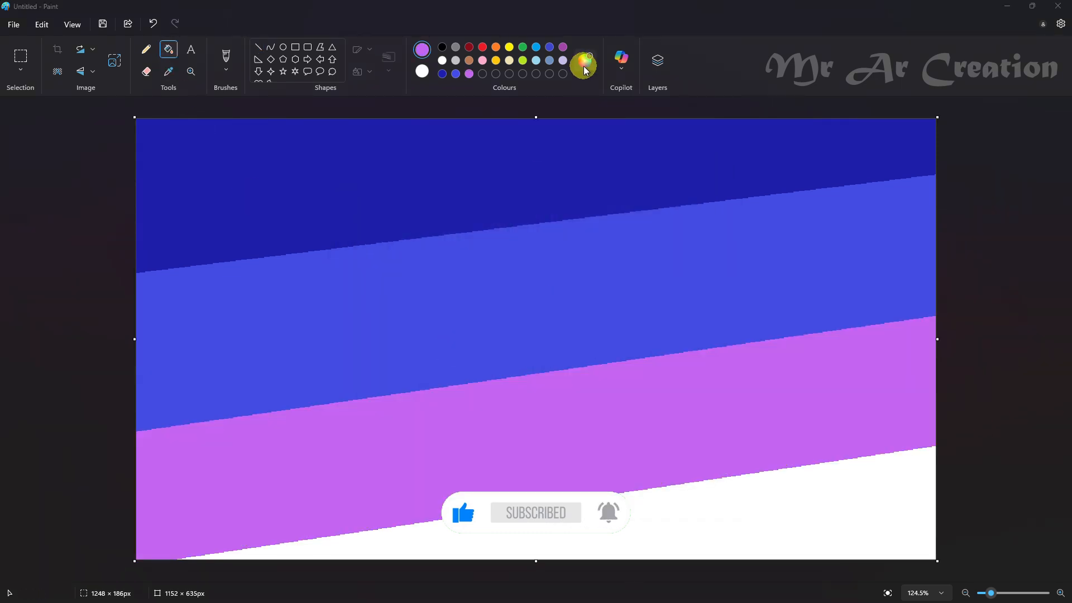
{"action": "left_click", "coordinate": [493, 240]}
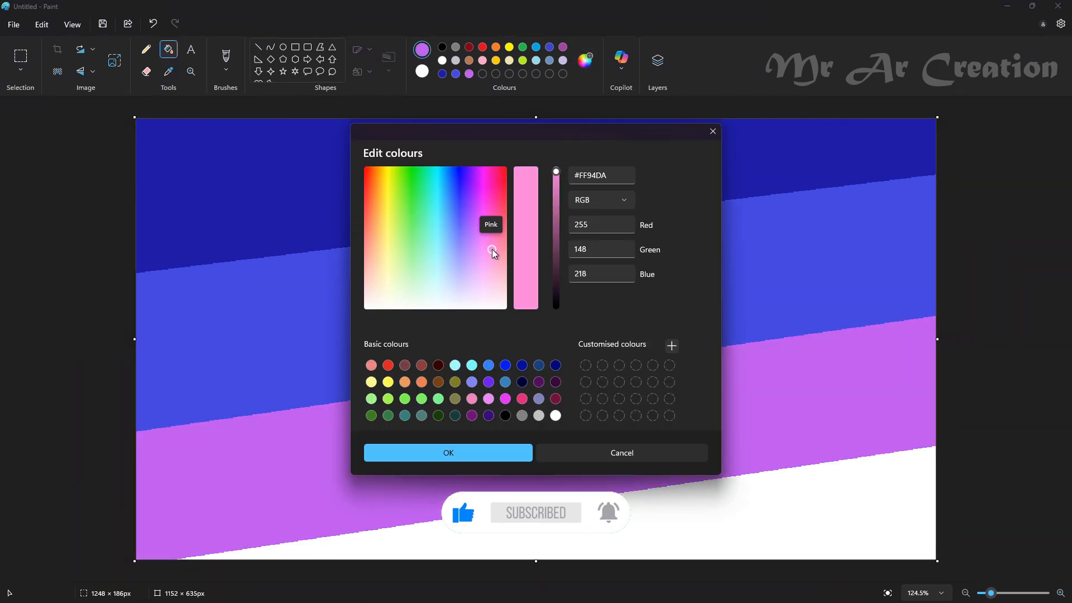
{"action": "left_click", "coordinate": [491, 447]}
{"action": "left_click", "coordinate": [756, 523]}
Resize the image by pixels to 1 px wide, keeping the height at 635 px without maintaining the aspect ratio.
{"action": "left_click", "coordinate": [57, 71]}
{"action": "left_click", "coordinate": [545, 249]}
{"action": "left_click", "coordinate": [496, 290]}
{"action": "key", "text": "BackSpace"}
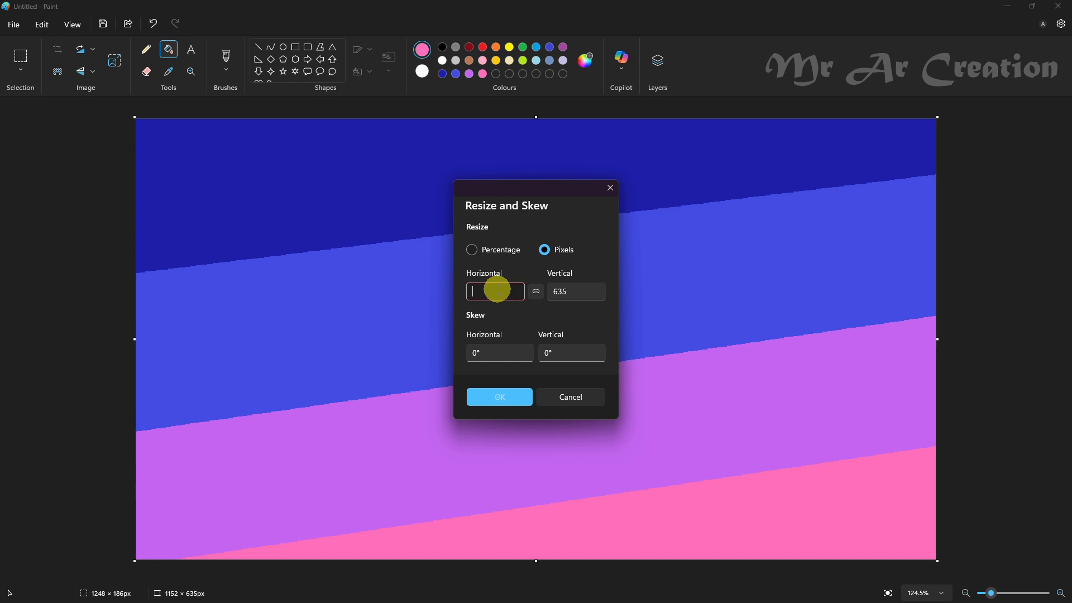
{"action": "type", "text": "1"}
{"action": "left_click", "coordinate": [495, 397]}
Resize the image to 1152 px wide by 635 px high without maintaining the aspect ratio.
{"action": "left_click", "coordinate": [113, 66]}
{"action": "left_click", "coordinate": [536, 291]}
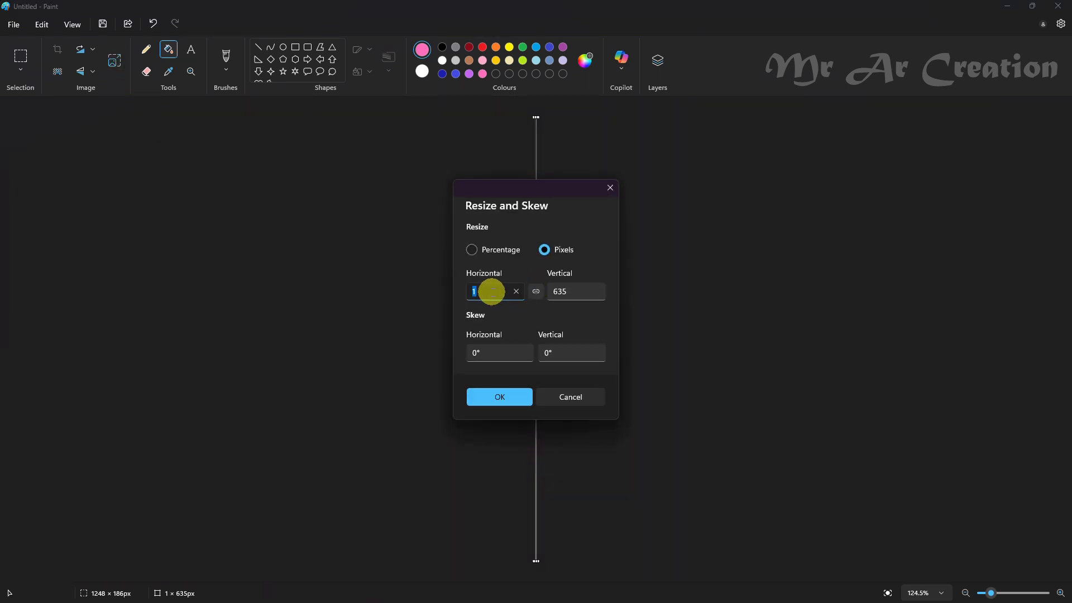
{"action": "left_click", "coordinate": [500, 397]}
Resize the image to 11 px high without maintaining the aspect ratio, keeping the width at 1152 px.
{"action": "left_click", "coordinate": [115, 60]}
{"action": "left_click", "coordinate": [536, 291]}
{"action": "left_click", "coordinate": [565, 291]}
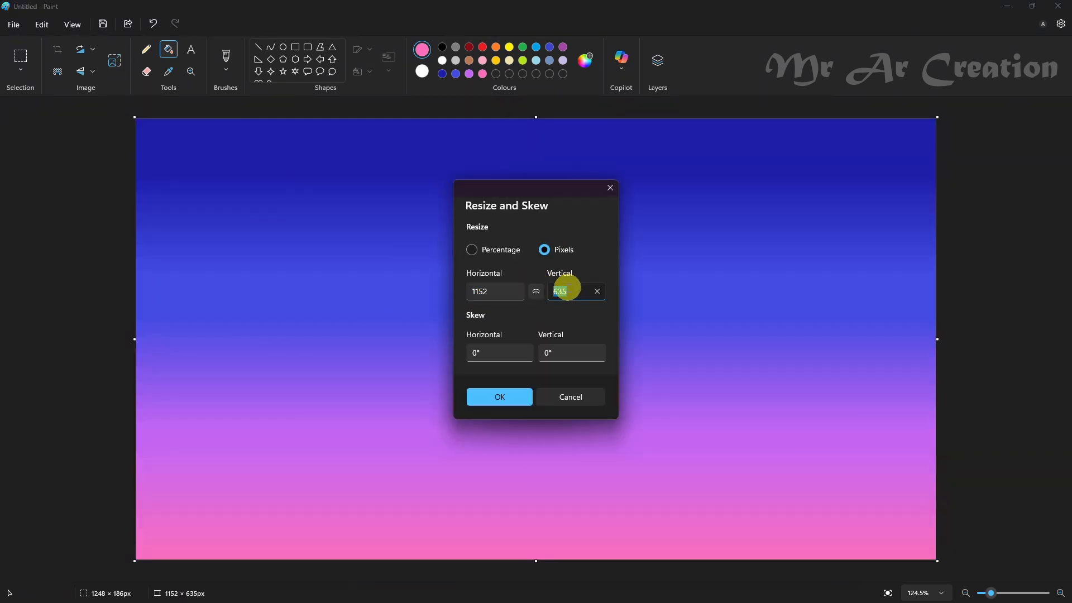
{"action": "type", "text": "11"}
{"action": "left_click", "coordinate": [501, 397]}
Stretch the image vertically to 635 px high without maintaining the aspect ratio.
{"action": "left_click", "coordinate": [114, 61]}
{"action": "left_click", "coordinate": [536, 291]}
{"action": "left_click", "coordinate": [566, 289]}
{"action": "type", "text": "635"}
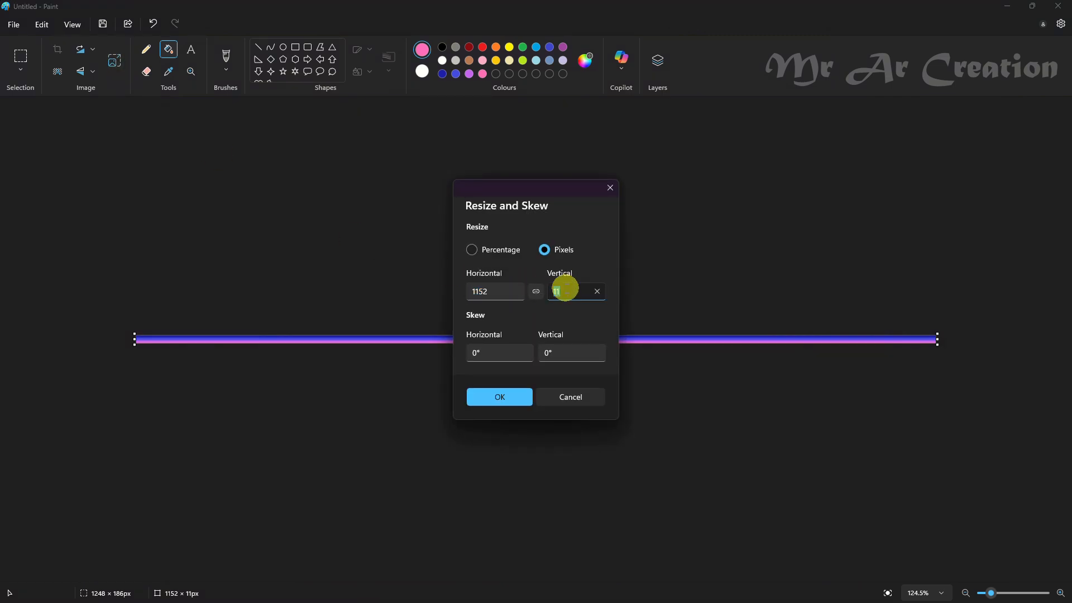
{"action": "left_click", "coordinate": [504, 396]}
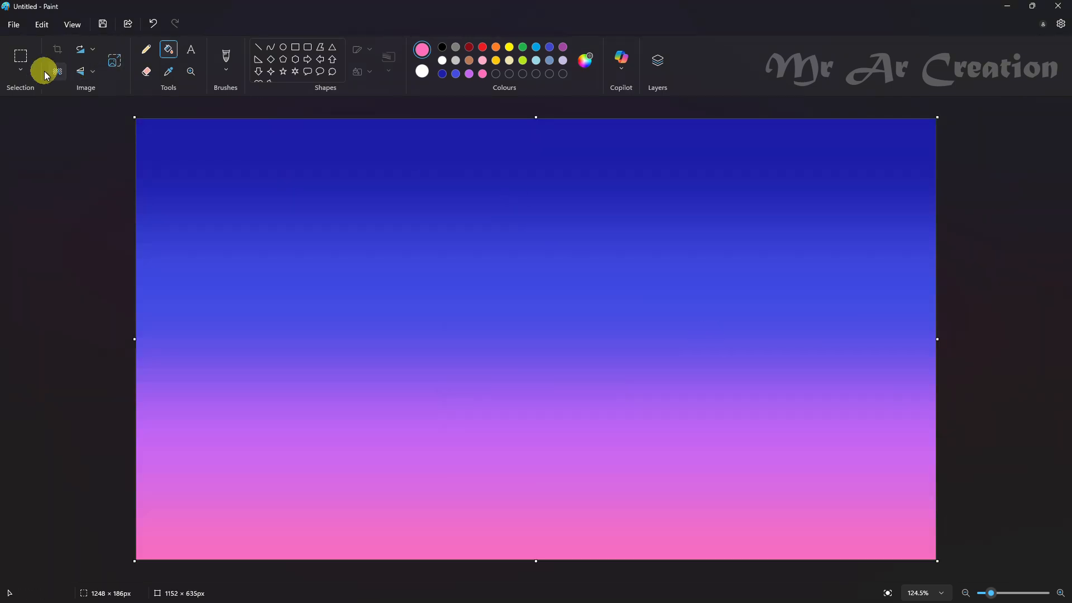
Select the whole gradient and fit it against the canvas top at about 1164 × 575 px, leaving a white strip below.
{"action": "left_click", "coordinate": [22, 69]}
{"action": "left_click", "coordinate": [70, 128]}
{"action": "left_click_drag", "start_coordinate": [534, 118], "coordinate": [526, 161]}
{"action": "left_click_drag", "start_coordinate": [530, 224], "coordinate": [527, 179]}
{"action": "left_click_drag", "start_coordinate": [932, 316], "coordinate": [941, 316]}
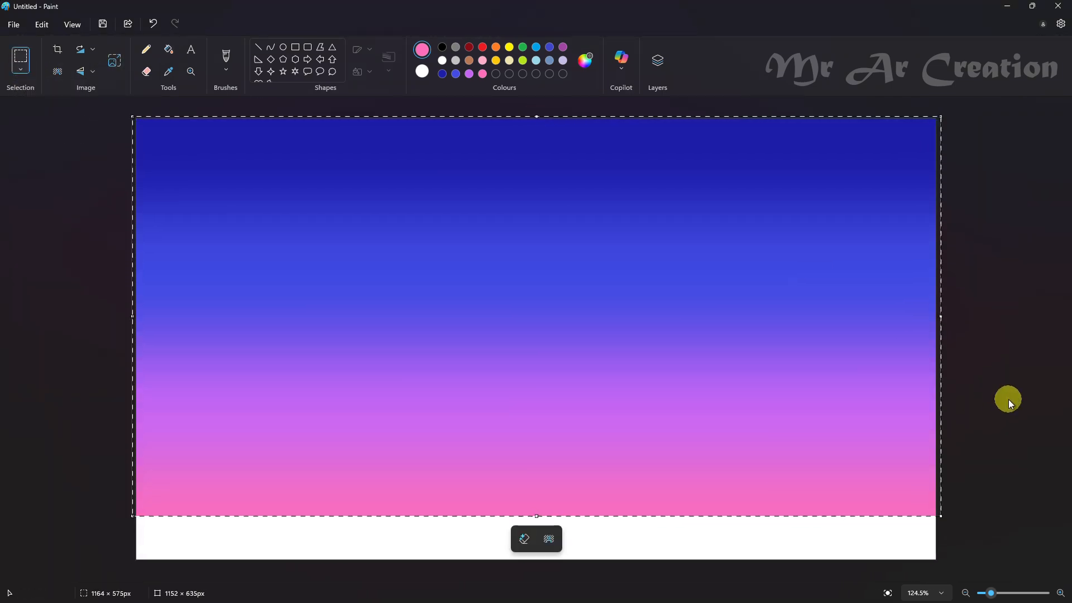
{"action": "left_click", "coordinate": [1009, 402]}
Sketch a black hill outline across the bottom of the gradient with the Pencil, redrawing the stroke for the right-hand hill.
{"action": "left_click", "coordinate": [146, 49]}
{"action": "left_click", "coordinate": [442, 46]}
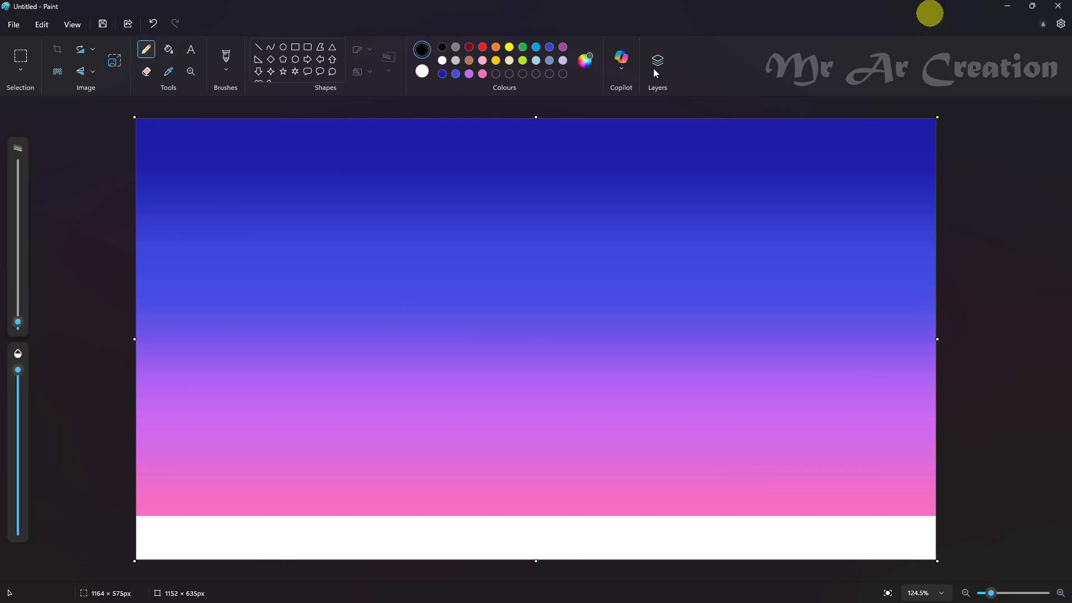
{"action": "mouse_move", "coordinate": [120, 507]}
{"action": "left_mouse_down"}
{"action": "mouse_move", "coordinate": [619, 469]}
{"action": "mouse_move", "coordinate": [908, 490]}
{"action": "mouse_move", "coordinate": [779, 496]}
{"action": "mouse_move", "coordinate": [992, 461]}
{"action": "left_mouse_up"}
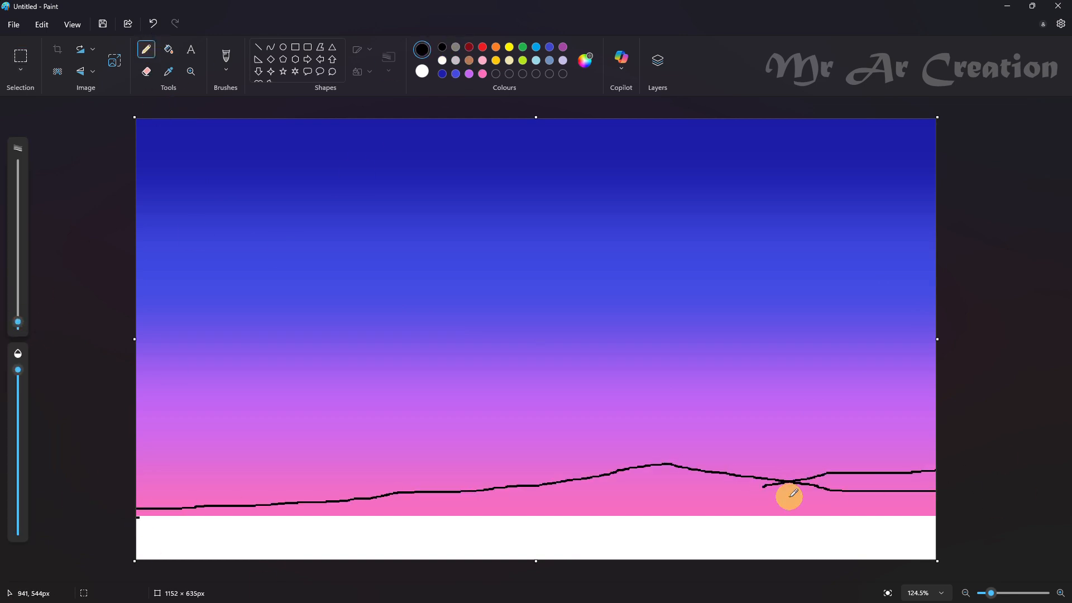
{"action": "key", "text": "ctrl+z"}
{"action": "left_click_drag", "start_coordinate": [734, 493], "coordinate": [947, 459]}
Fill the white strip below the hills with black and try filling the gradient inside the right-hand hill outline.
{"action": "left_click", "coordinate": [170, 51]}
{"action": "left_click", "coordinate": [871, 533]}
{"action": "left_click", "coordinate": [880, 476]}
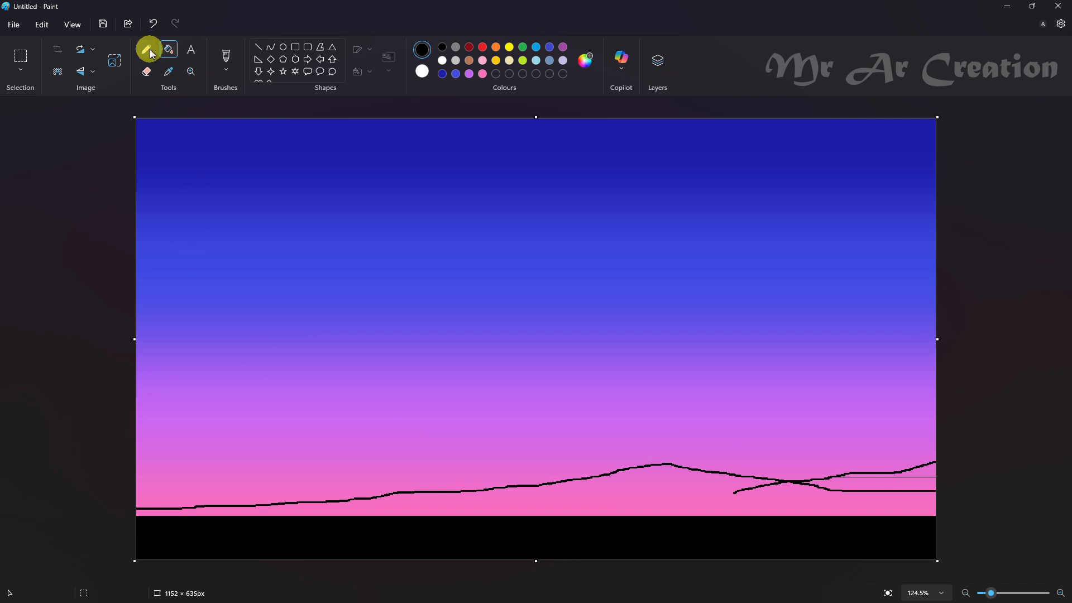
Enlarge the pencil and paint the area under the hill outline solid black, raising the ground at the far left edge.
{"action": "left_click", "coordinate": [146, 50]}
{"action": "left_click_drag", "start_coordinate": [18, 323], "coordinate": [69, 250]}
{"action": "mouse_move", "coordinate": [914, 492]}
{"action": "left_mouse_down"}
{"action": "mouse_move", "coordinate": [850, 494]}
{"action": "mouse_move", "coordinate": [748, 510]}
{"action": "mouse_move", "coordinate": [777, 501]}
{"action": "mouse_move", "coordinate": [689, 487]}
{"action": "mouse_move", "coordinate": [641, 489]}
{"action": "mouse_move", "coordinate": [609, 509]}
{"action": "left_mouse_up"}
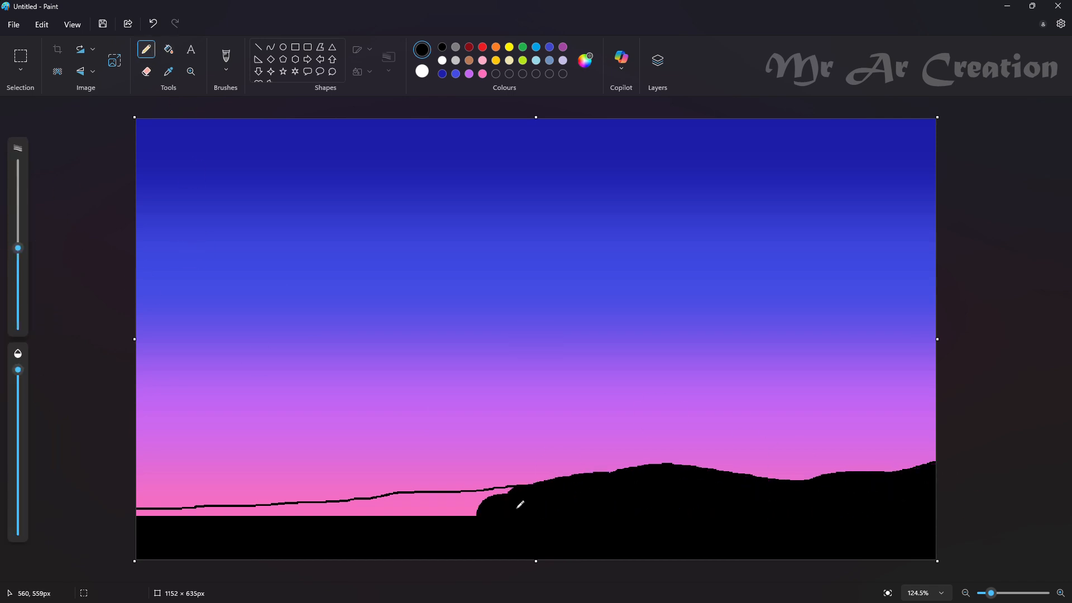
{"action": "left_click_drag", "start_coordinate": [520, 505], "coordinate": [143, 530]}
{"action": "mouse_move", "coordinate": [426, 510]}
{"action": "left_mouse_down"}
{"action": "mouse_move", "coordinate": [260, 536]}
{"action": "mouse_move", "coordinate": [121, 504]}
{"action": "left_mouse_up"}
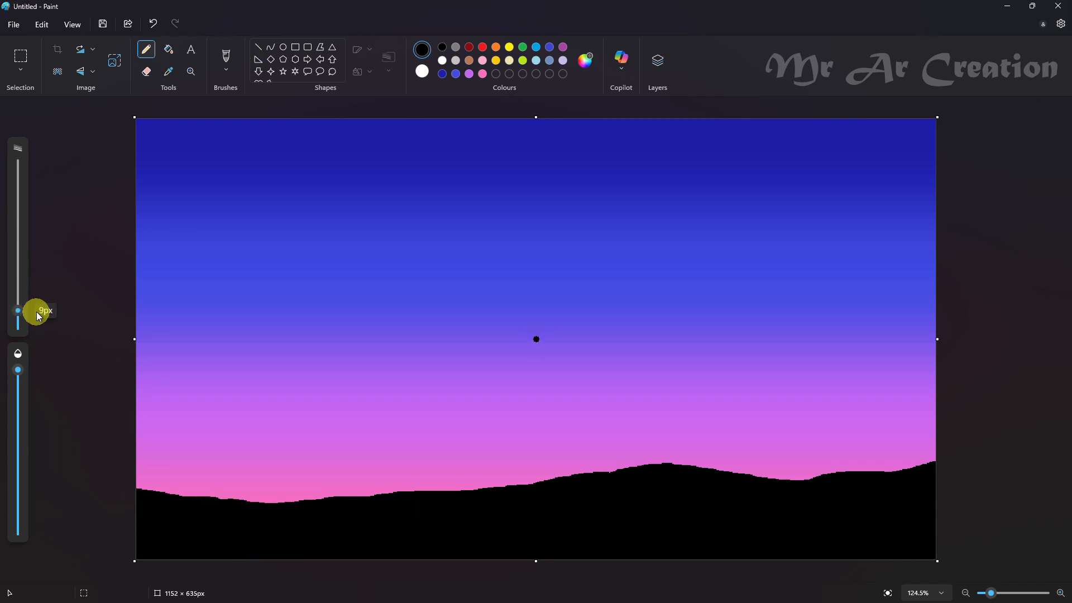
Draw a curved black tree trunk with a 9 px pencil on the right-hand hill and thicken it toward its base.
{"action": "mouse_move", "coordinate": [796, 361]}
{"action": "left_mouse_down"}
{"action": "mouse_move", "coordinate": [804, 414]}
{"action": "mouse_move", "coordinate": [784, 478]}
{"action": "left_mouse_up"}
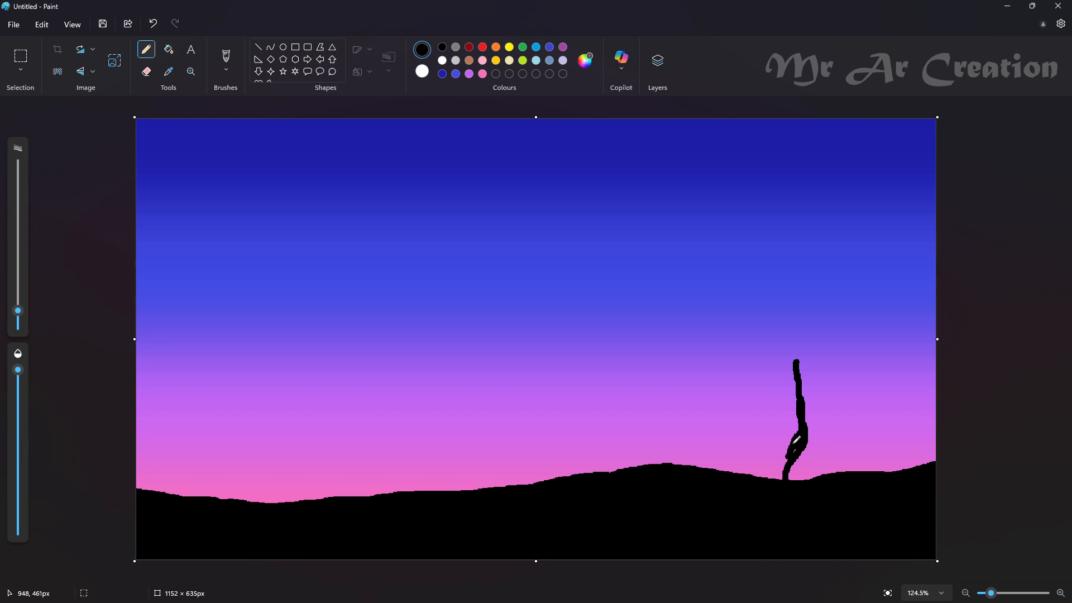
{"action": "left_click", "coordinate": [801, 367]}
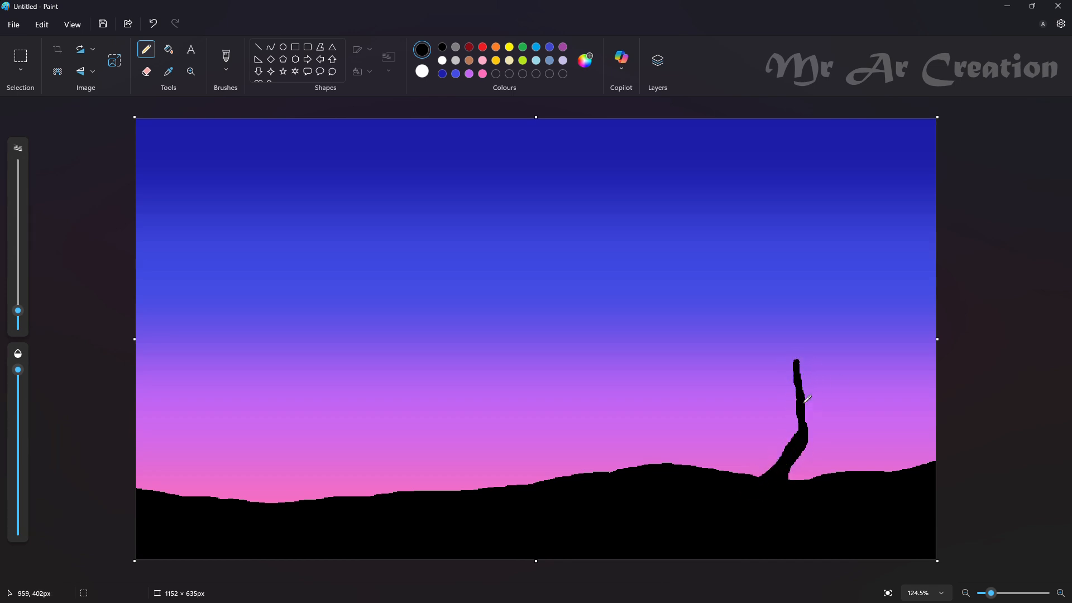
{"action": "left_click_drag", "start_coordinate": [808, 435], "coordinate": [844, 333]}
{"action": "key", "text": "ctrl+z"}
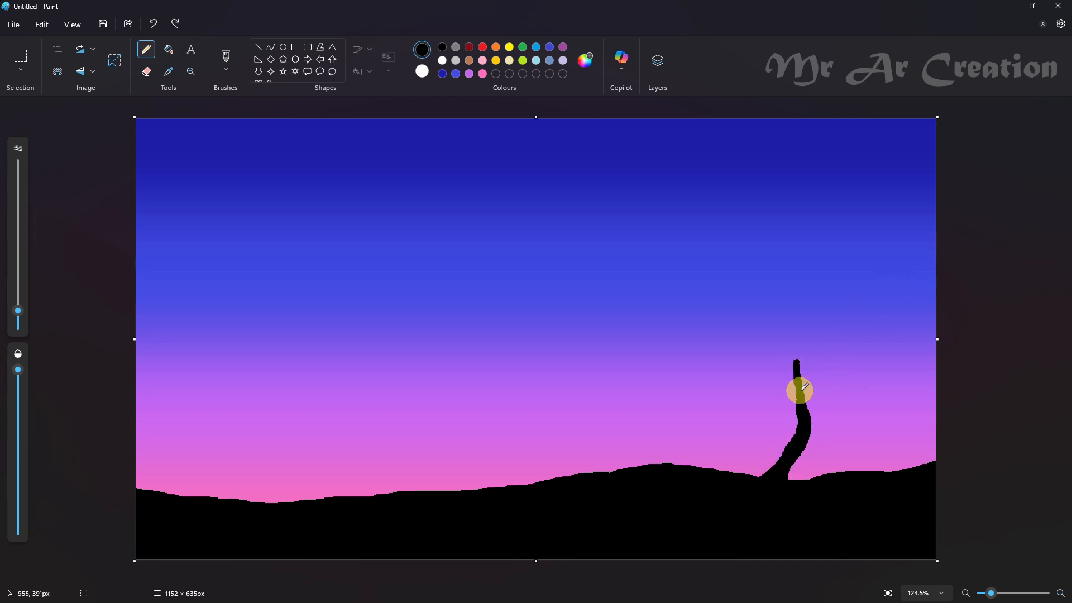
Fork the trunk top into two upward branches and thicken the left one.
{"action": "left_click_drag", "start_coordinate": [797, 388], "coordinate": [827, 284]}
{"action": "left_click", "coordinate": [776, 304]}
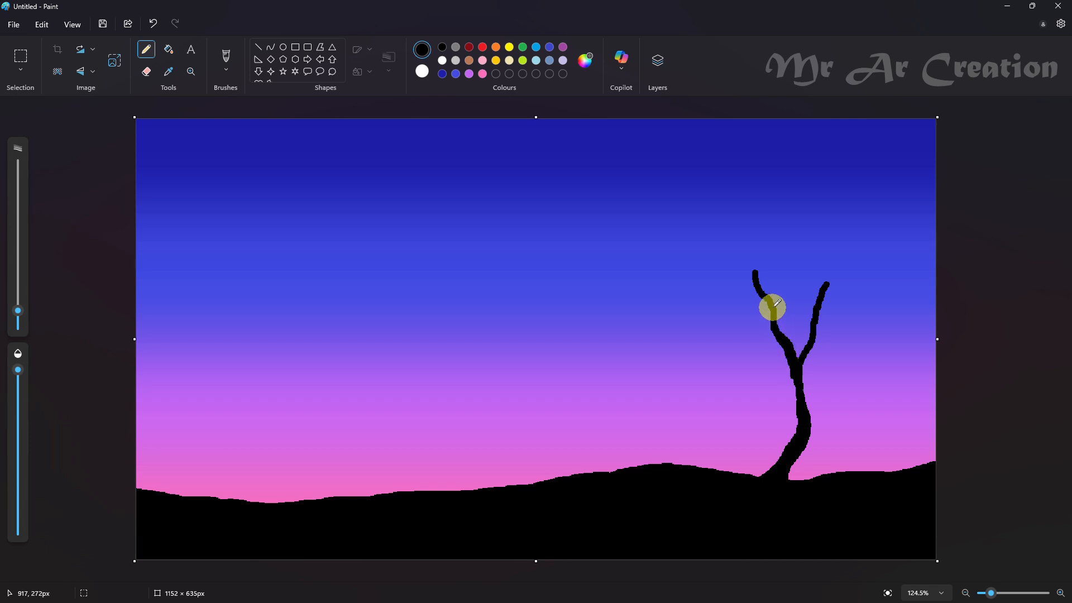
{"action": "left_click", "coordinate": [765, 300]}
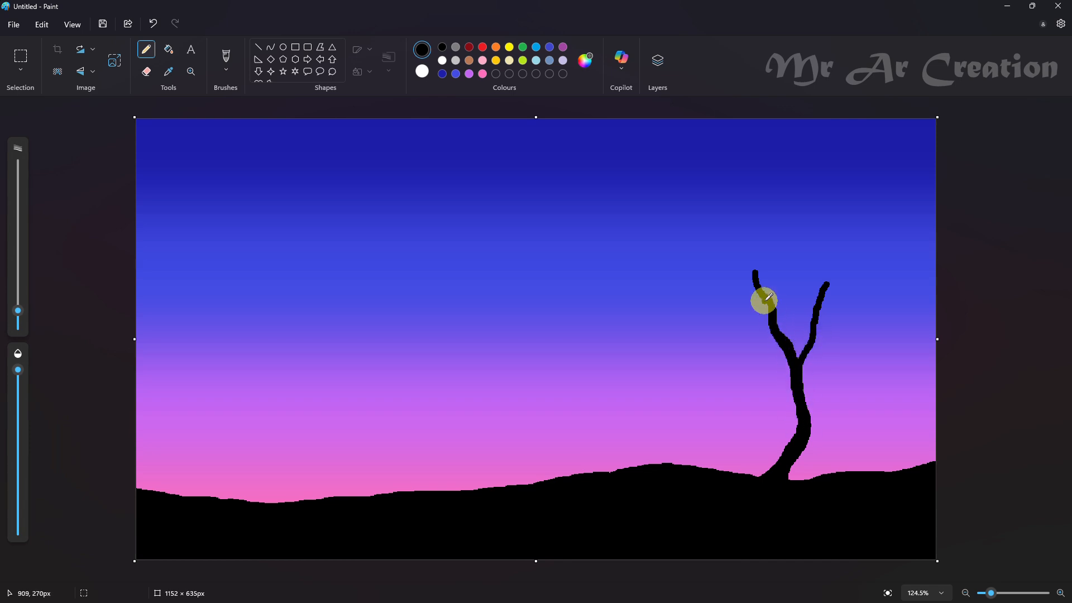
Extend both main branches upward with a thinner pencil and add a side branch to the right one.
{"action": "left_click_drag", "start_coordinate": [18, 311], "coordinate": [19, 316]}
{"action": "key", "text": "ctrl+z"}
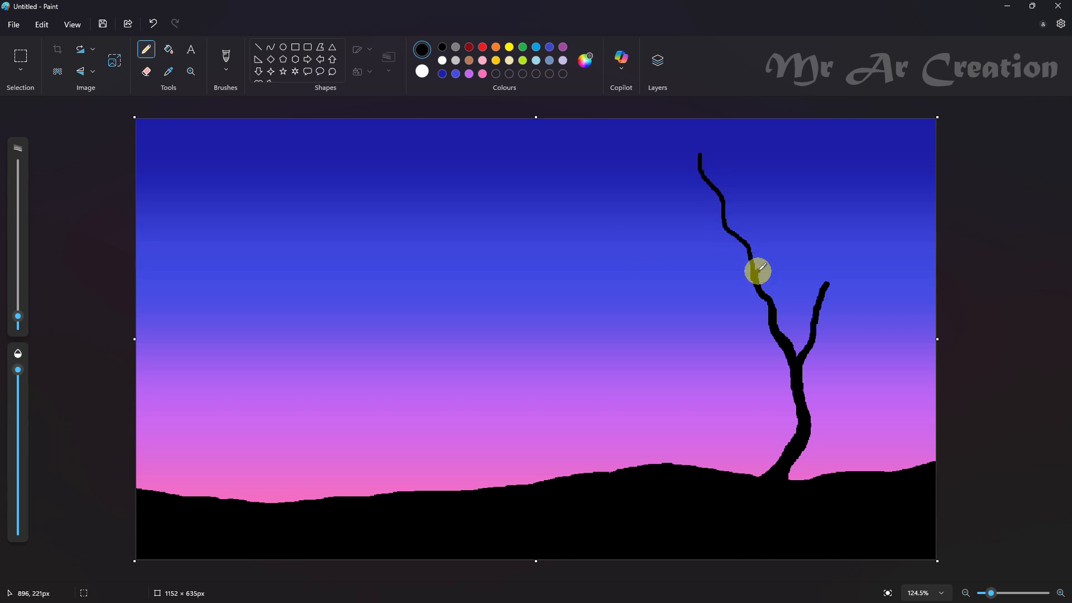
{"action": "key", "text": "ctrl+z"}
{"action": "left_click_drag", "start_coordinate": [756, 269], "coordinate": [728, 194]}
{"action": "left_click_drag", "start_coordinate": [829, 284], "coordinate": [888, 207]}
{"action": "left_click_drag", "start_coordinate": [813, 320], "coordinate": [881, 284]}
Add short side branches to both sides of the left main branch, redrawing strokes where needed.
{"action": "mouse_move", "coordinate": [772, 325]}
{"action": "left_mouse_down"}
{"action": "mouse_move", "coordinate": [748, 317]}
{"action": "mouse_move", "coordinate": [786, 244]}
{"action": "left_mouse_up"}
{"action": "key", "text": "ctrl+z"}
{"action": "key", "text": "ctrl+z"}
{"action": "mouse_move", "coordinate": [772, 302]}
{"action": "left_mouse_down"}
{"action": "mouse_move", "coordinate": [799, 244]}
{"action": "mouse_move", "coordinate": [771, 304]}
{"action": "mouse_move", "coordinate": [715, 256]}
{"action": "left_mouse_up"}
{"action": "key", "text": "ctrl+z"}
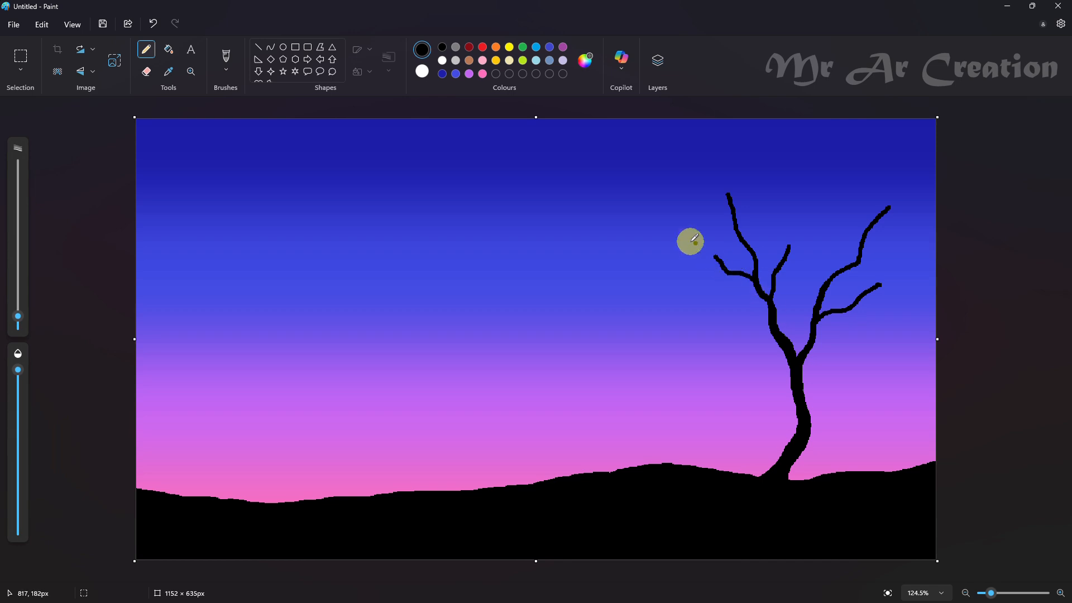
{"action": "left_click_drag", "start_coordinate": [780, 338], "coordinate": [744, 332]}
{"action": "key", "text": "ctrl+z"}
Lengthen the right main branch's tip with a finer pencil and add small twigs to the right-hand branches.
{"action": "left_click_drag", "start_coordinate": [19, 320], "coordinate": [19, 324]}
{"action": "scroll", "coordinate": [854, 335], "scroll_direction": "up", "scroll_amount": 1}
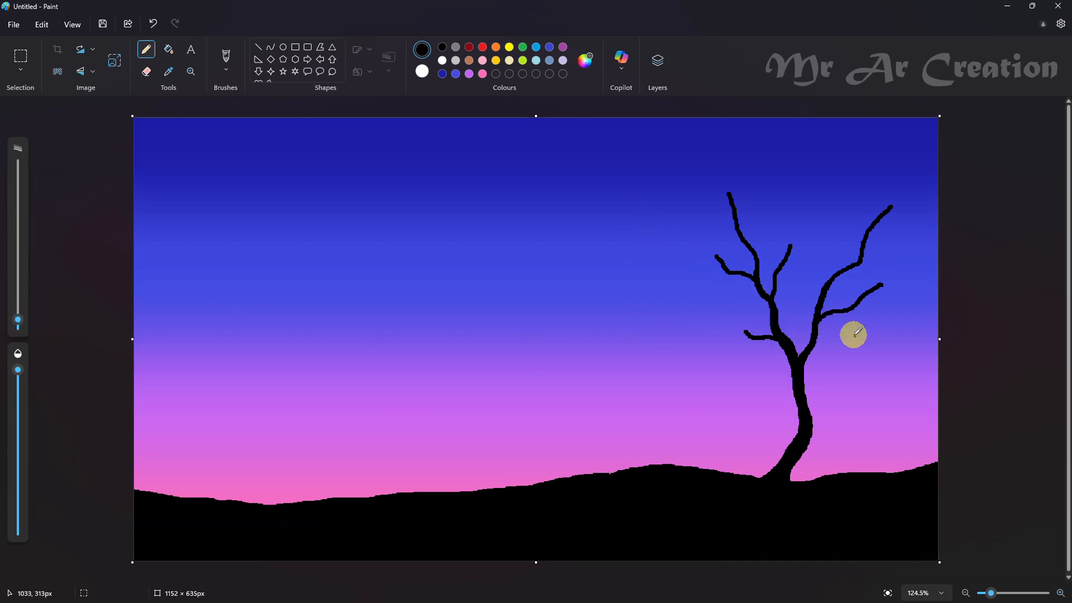
{"action": "scroll", "coordinate": [853, 335], "scroll_direction": "up", "scroll_amount": 2}
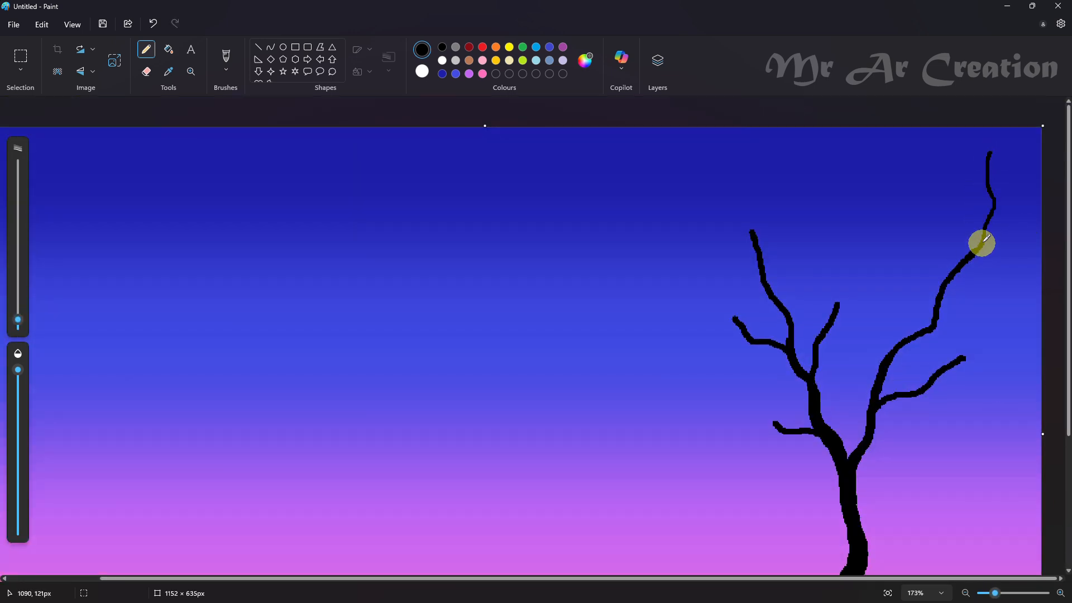
{"action": "key", "text": "ctrl+z"}
{"action": "left_click_drag", "start_coordinate": [989, 177], "coordinate": [986, 234]}
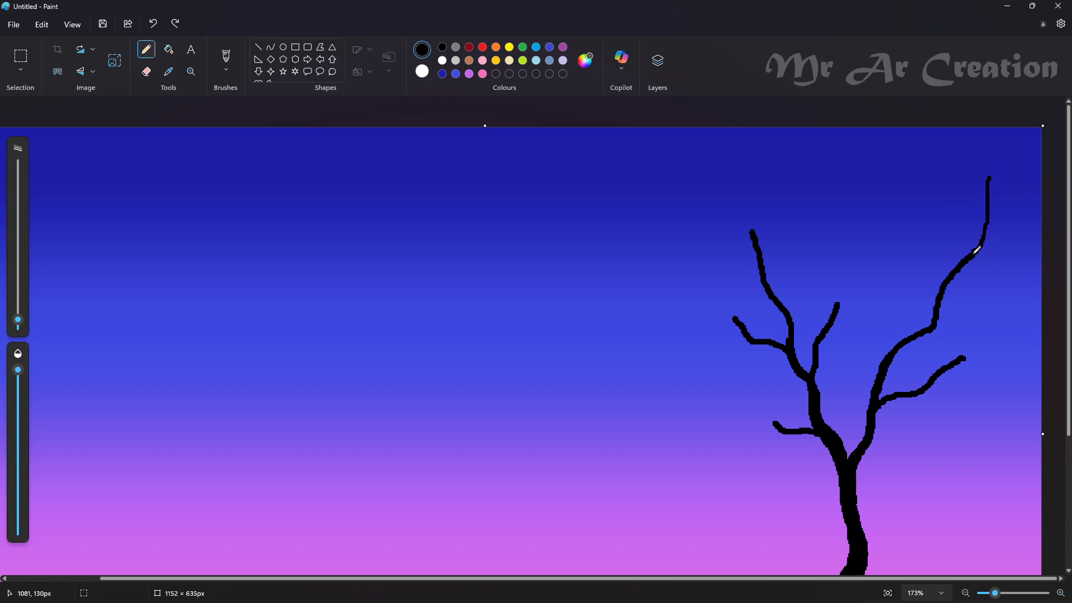
{"action": "left_click_drag", "start_coordinate": [1066, 297], "coordinate": [1066, 350]}
{"action": "left_click_drag", "start_coordinate": [961, 285], "coordinate": [1016, 289]}
{"action": "left_click_drag", "start_coordinate": [921, 319], "coordinate": [966, 322]}
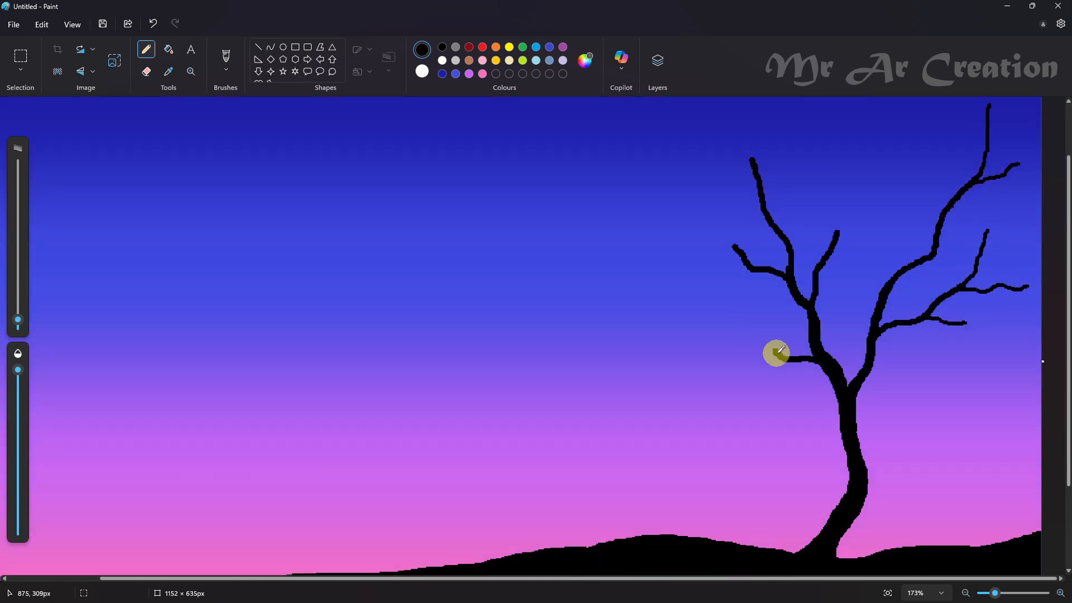
Split the lowest left branch into twigs and fork the tip of the inner middle branch in two.
{"action": "mouse_move", "coordinate": [776, 351]}
{"action": "left_mouse_down"}
{"action": "mouse_move", "coordinate": [702, 315]}
{"action": "mouse_move", "coordinate": [738, 364]}
{"action": "mouse_move", "coordinate": [667, 340]}
{"action": "mouse_move", "coordinate": [728, 374]}
{"action": "left_mouse_up"}
{"action": "key", "text": "ctrl+z"}
{"action": "scroll", "coordinate": [834, 318], "scroll_direction": "up", "scroll_amount": 1}
{"action": "left_click_drag", "start_coordinate": [838, 307], "coordinate": [904, 234]}
{"action": "left_click_drag", "start_coordinate": [820, 200], "coordinate": [835, 242]}
Add a side twig to the tall upper-left branch and fork its tip into two upward twigs.
{"action": "left_click_drag", "start_coordinate": [768, 286], "coordinate": [703, 236]}
{"action": "left_click_drag", "start_coordinate": [750, 232], "coordinate": [765, 144]}
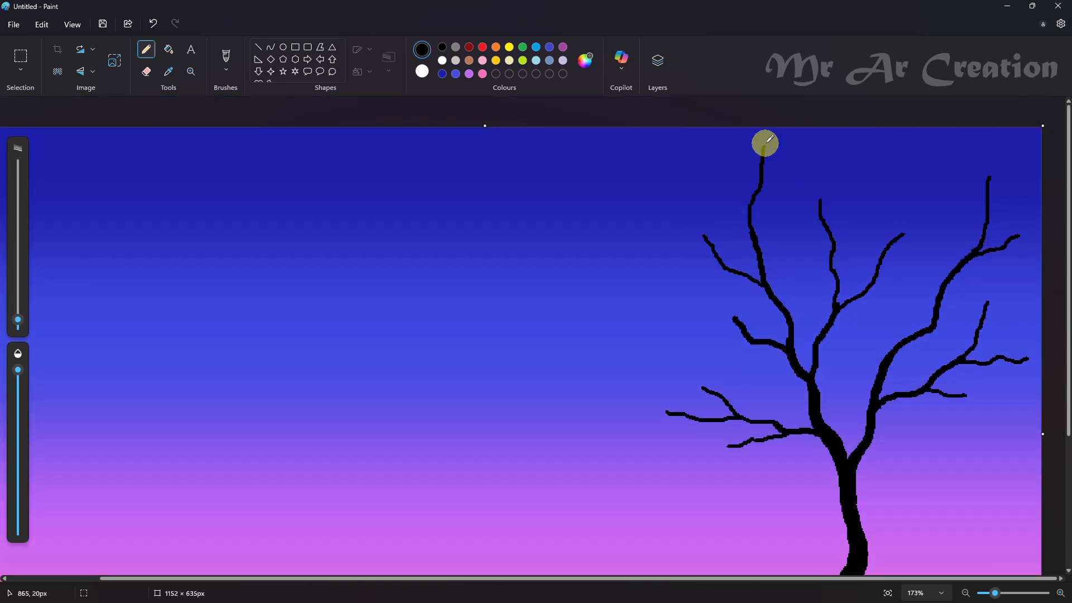
{"action": "key", "text": "ctrl+z"}
{"action": "left_click_drag", "start_coordinate": [692, 142], "coordinate": [747, 214]}
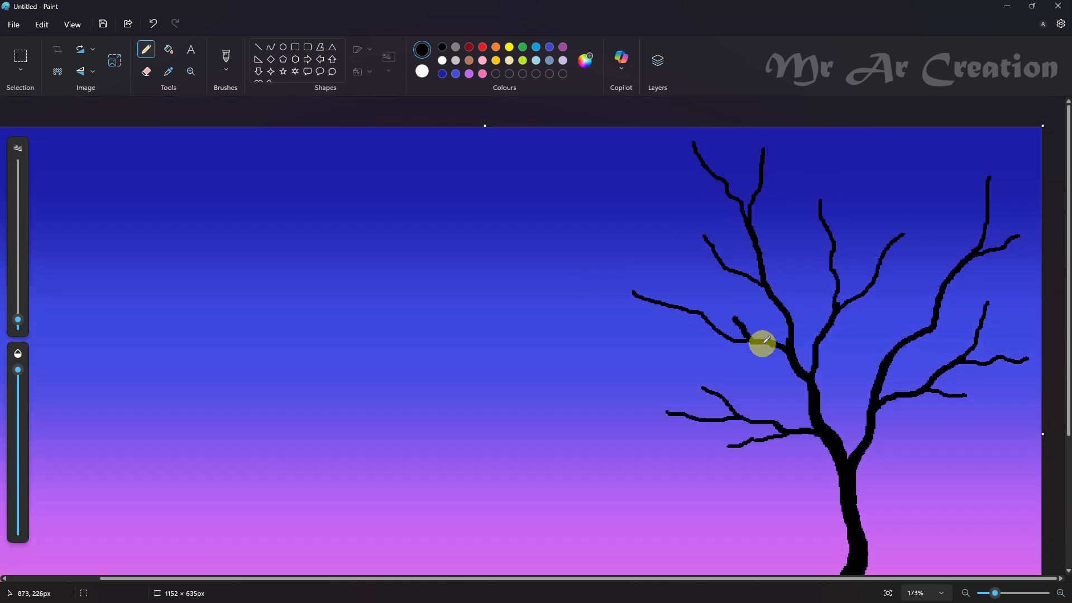
Extend the mid-left branch upward and outward, and add a lower twig to it.
{"action": "key", "text": "ctrl+z"}
{"action": "left_click_drag", "start_coordinate": [735, 320], "coordinate": [673, 257]}
{"action": "key", "text": "ctrl+z"}
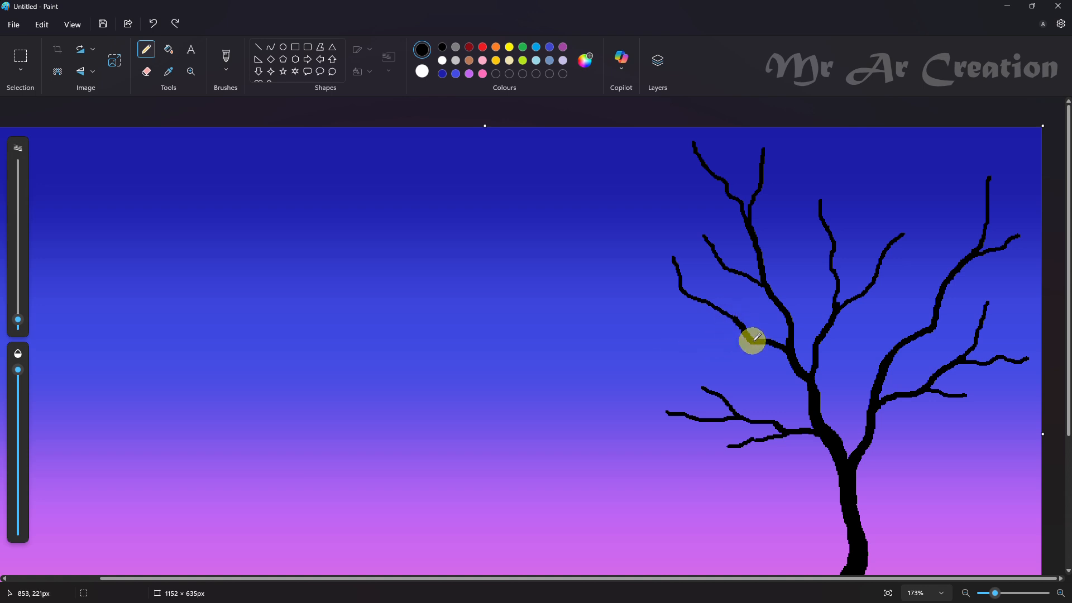
{"action": "scroll", "coordinate": [731, 311], "scroll_direction": "down", "scroll_amount": 3}
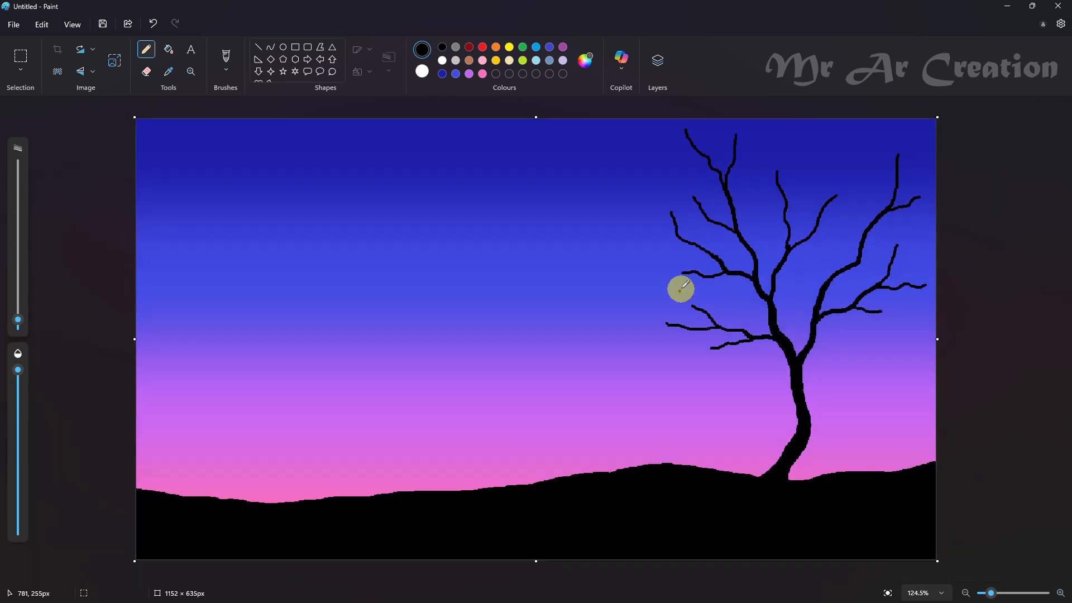
Add small forked twigs along the inner and outer sides of the right main branch.
{"action": "scroll", "coordinate": [677, 288], "scroll_direction": "up", "scroll_amount": 4}
{"action": "left_click_drag", "start_coordinate": [957, 352], "coordinate": [973, 346]}
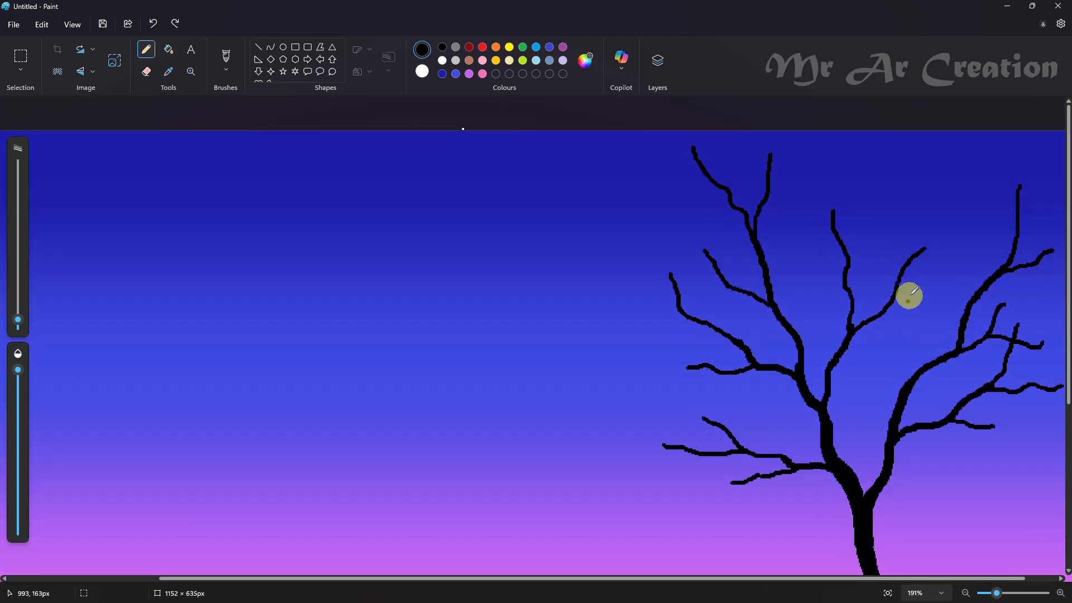
{"action": "scroll", "coordinate": [45, 316], "scroll_direction": "down", "scroll_amount": 2}
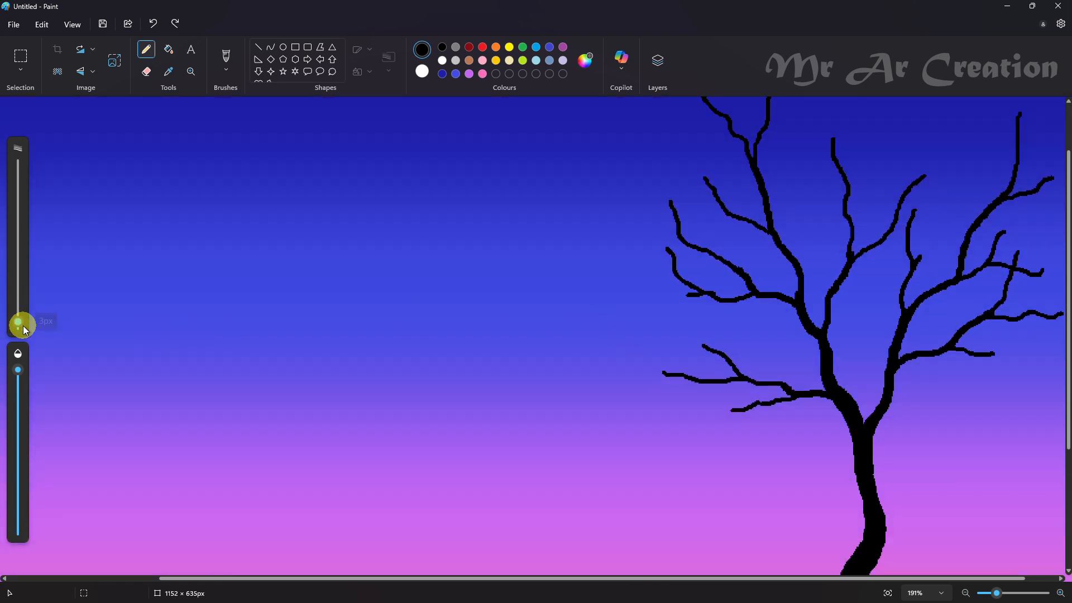
Try extending the lowest left branch and adding fine twigs to it with a 3 px pencil.
{"action": "mouse_move", "coordinate": [576, 314]}
{"action": "left_mouse_down"}
{"action": "mouse_move", "coordinate": [672, 375]}
{"action": "mouse_move", "coordinate": [709, 374]}
{"action": "mouse_move", "coordinate": [638, 363]}
{"action": "mouse_move", "coordinate": [733, 405]}
{"action": "mouse_move", "coordinate": [665, 409]}
{"action": "mouse_move", "coordinate": [656, 340]}
{"action": "left_mouse_up"}
{"action": "key", "text": "ctrl+z"}
{"action": "key", "text": "ctrl+z"}
{"action": "left_click_drag", "start_coordinate": [724, 356], "coordinate": [723, 325]}
{"action": "left_click_drag", "start_coordinate": [680, 303], "coordinate": [709, 348]}
{"action": "scroll", "coordinate": [712, 350], "scroll_direction": "down", "scroll_amount": 2}
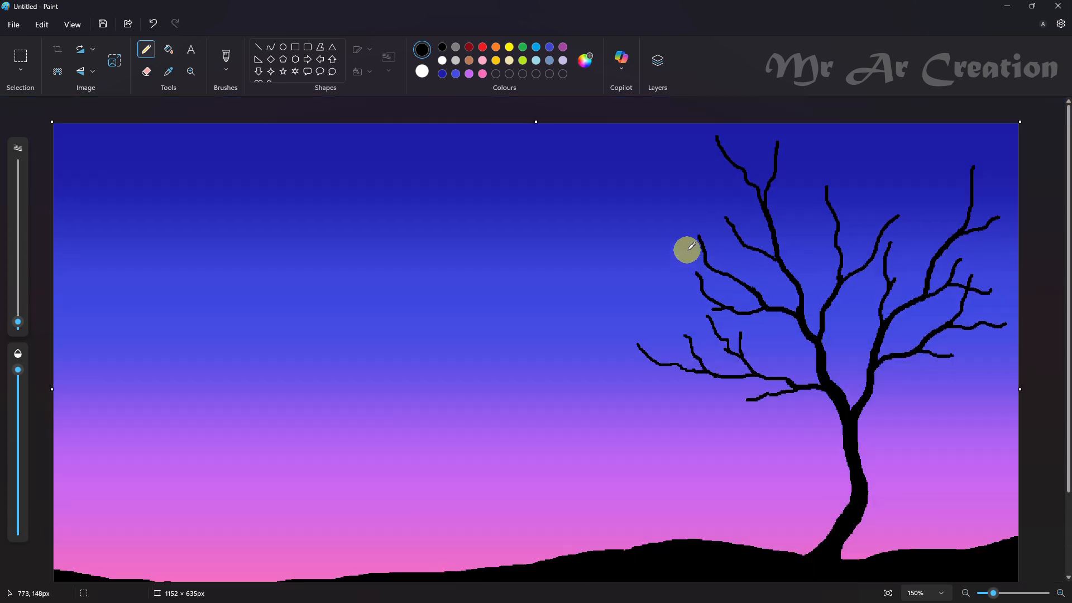
Try another fine twig beside the left branches and undo the recent twig strokes there.
{"action": "key", "text": "ctrl+z"}
{"action": "key", "text": "ctrl+z"}
{"action": "mouse_move", "coordinate": [682, 285]}
{"action": "left_mouse_down"}
{"action": "mouse_move", "coordinate": [838, 281]}
{"action": "mouse_move", "coordinate": [702, 293]}
{"action": "left_mouse_up"}
{"action": "left_click", "coordinate": [146, 71]}
{"action": "key", "text": "ctrl+z"}
{"action": "key", "text": "ctrl+z"}
{"action": "key", "text": "ctrl+z"}
{"action": "key", "text": "ctrl+z"}
{"action": "key", "text": "ctrl+z"}
Extend the lower twig of the mid-left branch outward with the Pencil.
{"action": "scroll", "coordinate": [801, 311], "scroll_direction": "up", "scroll_amount": 4}
{"action": "left_click", "coordinate": [147, 49]}
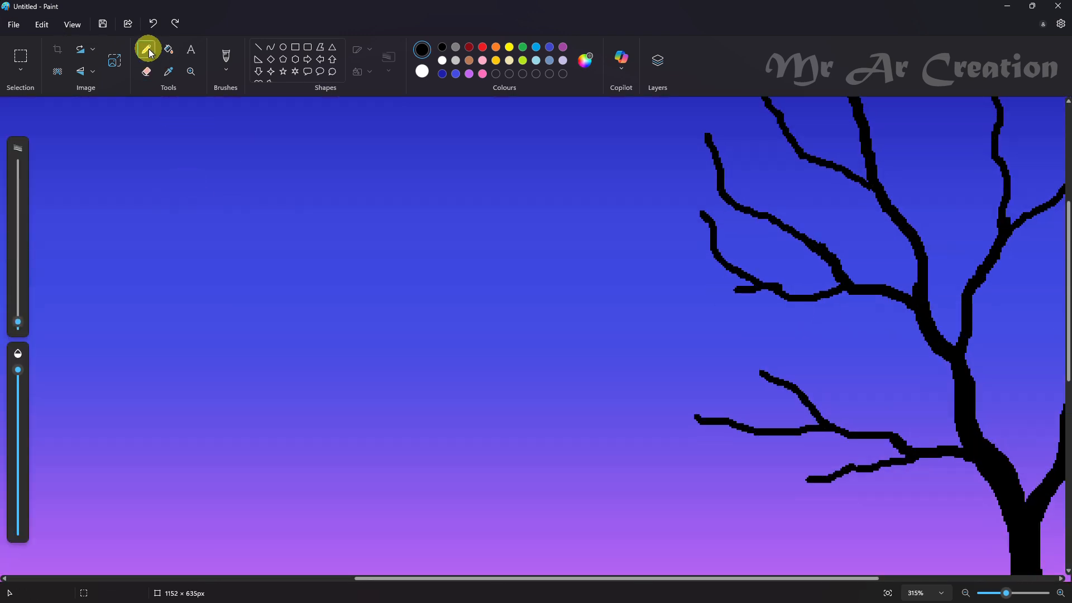
{"action": "mouse_move", "coordinate": [795, 289]}
{"action": "left_mouse_down"}
{"action": "mouse_move", "coordinate": [890, 289]}
{"action": "mouse_move", "coordinate": [864, 294]}
{"action": "mouse_move", "coordinate": [907, 305]}
{"action": "mouse_move", "coordinate": [916, 321]}
{"action": "mouse_move", "coordinate": [763, 288]}
{"action": "mouse_move", "coordinate": [689, 290]}
{"action": "mouse_move", "coordinate": [711, 274]}
{"action": "mouse_move", "coordinate": [705, 284]}
{"action": "mouse_move", "coordinate": [793, 338]}
{"action": "mouse_move", "coordinate": [713, 325]}
{"action": "left_mouse_up"}
Extend the lowest left branch with a rising twig and fork the tip of the twig beneath it.
{"action": "scroll", "coordinate": [706, 282], "scroll_direction": "up", "scroll_amount": 1}
{"action": "scroll", "coordinate": [792, 337], "scroll_direction": "down", "scroll_amount": 5}
{"action": "scroll", "coordinate": [692, 320], "scroll_direction": "up", "scroll_amount": 1}
{"action": "left_click_drag", "start_coordinate": [664, 284], "coordinate": [708, 322]}
{"action": "left_click_drag", "start_coordinate": [681, 325], "coordinate": [722, 324]}
{"action": "key", "text": "ctrl+z"}
{"action": "key", "text": "ctrl+z"}
{"action": "left_click_drag", "start_coordinate": [673, 272], "coordinate": [712, 322]}
{"action": "left_click_drag", "start_coordinate": [756, 351], "coordinate": [734, 366]}
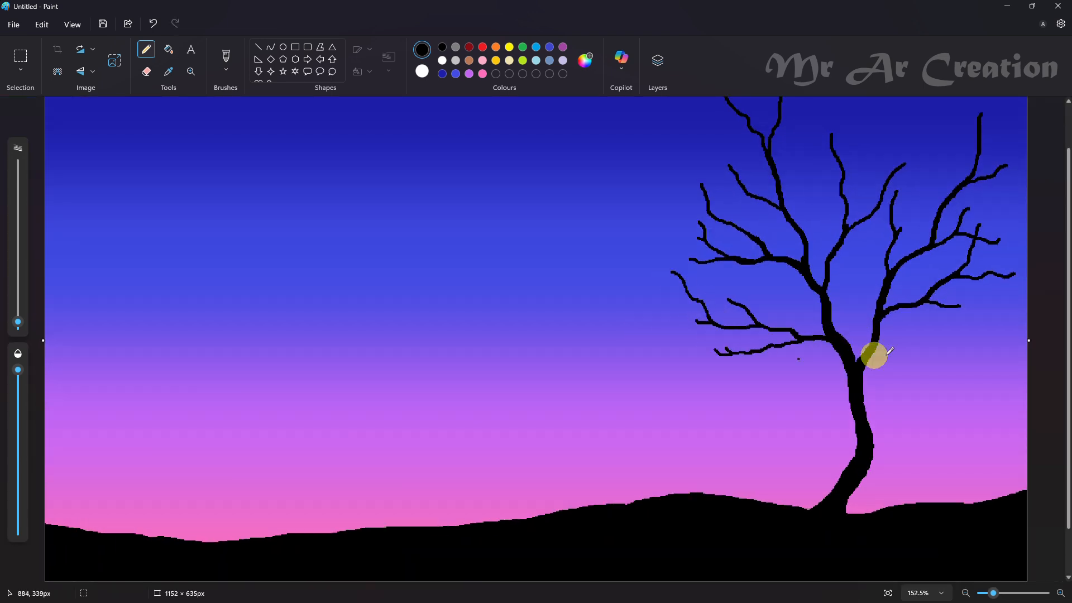
Add short twigs to the lower-left and upper-left branches and a forked twig to the middle branch's tip with the Pencil.
{"action": "scroll", "coordinate": [873, 354], "scroll_direction": "up", "scroll_amount": 1}
{"action": "left_click_drag", "start_coordinate": [745, 362], "coordinate": [747, 350]}
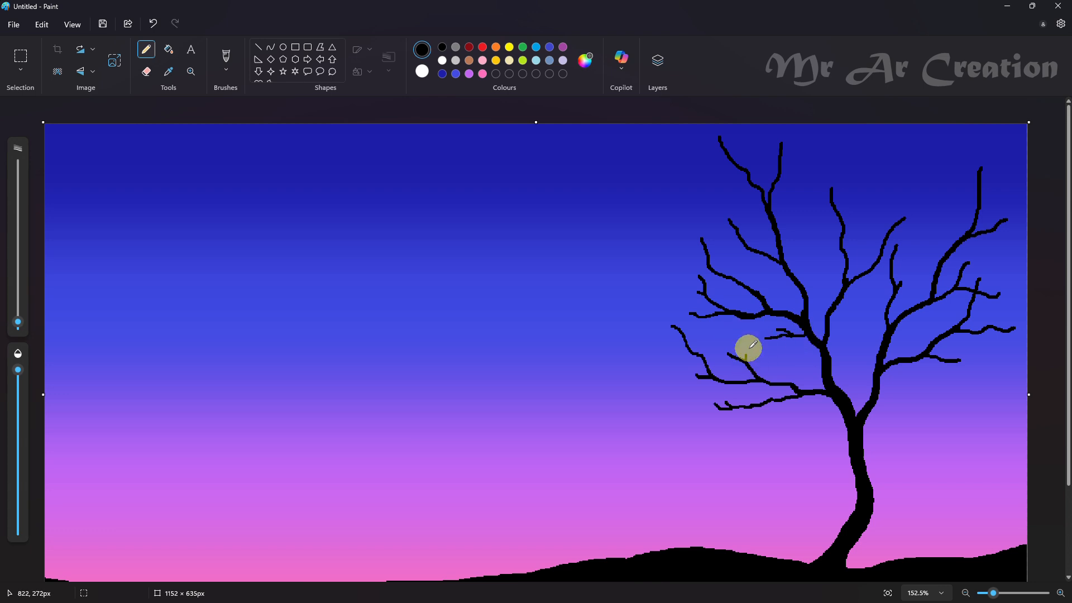
{"action": "mouse_move", "coordinate": [746, 247]}
{"action": "left_mouse_down"}
{"action": "mouse_move", "coordinate": [706, 231]}
{"action": "mouse_move", "coordinate": [717, 169]}
{"action": "left_mouse_up"}
{"action": "key", "text": "ctrl+z"}
{"action": "left_click_drag", "start_coordinate": [839, 226], "coordinate": [878, 163]}
{"action": "left_click_drag", "start_coordinate": [863, 198], "coordinate": [876, 195]}
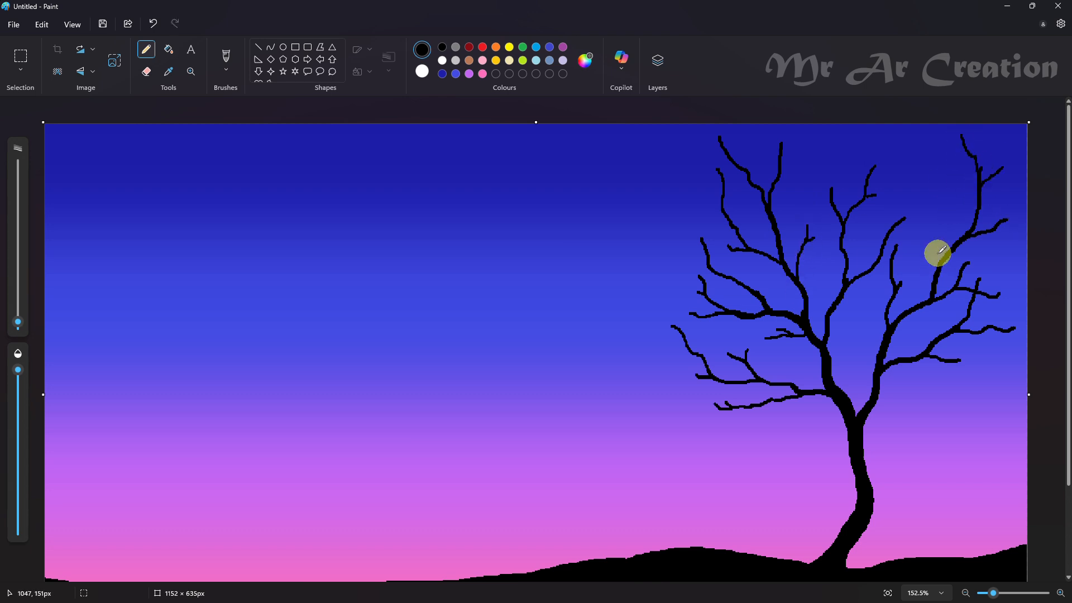
Reduce the pencil size slightly and extend the tip of the central branch upward with fine forked twigs.
{"action": "scroll", "coordinate": [938, 253], "scroll_direction": "down", "scroll_amount": 2}
{"action": "left_click_drag", "start_coordinate": [18, 322], "coordinate": [18, 323]}
{"action": "scroll", "coordinate": [783, 259], "scroll_direction": "up", "scroll_amount": 7}
{"action": "scroll", "coordinate": [783, 258], "scroll_direction": "up", "scroll_amount": 3}
{"action": "scroll", "coordinate": [782, 259], "scroll_direction": "right", "scroll_amount": 4}
{"action": "mouse_move", "coordinate": [765, 217]}
{"action": "left_mouse_down"}
{"action": "mouse_move", "coordinate": [830, 170]}
{"action": "mouse_move", "coordinate": [854, 192]}
{"action": "left_mouse_up"}
{"action": "left_click_drag", "start_coordinate": [731, 156], "coordinate": [768, 211]}
{"action": "left_click_drag", "start_coordinate": [660, 225], "coordinate": [701, 267]}
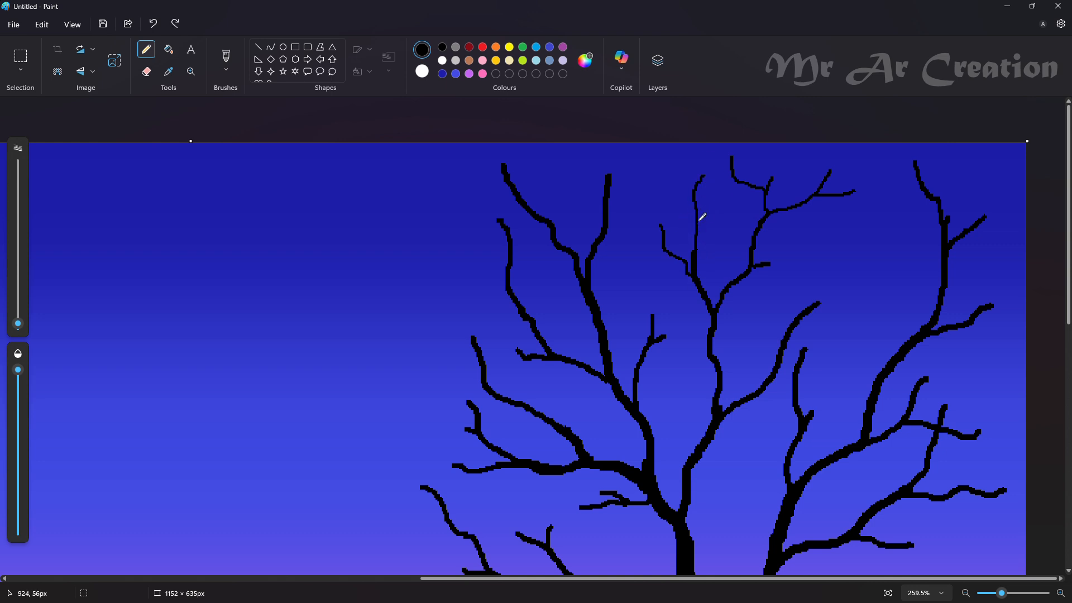
Fork the tip of the central twig and draw fine side twigs on the two tallest upper-left branches.
{"action": "left_click_drag", "start_coordinate": [693, 191], "coordinate": [655, 157]}
{"action": "left_click_drag", "start_coordinate": [671, 146], "coordinate": [669, 169]}
{"action": "left_click_drag", "start_coordinate": [608, 218], "coordinate": [650, 188]}
{"action": "left_click_drag", "start_coordinate": [607, 178], "coordinate": [613, 147]}
{"action": "left_click_drag", "start_coordinate": [588, 144], "coordinate": [545, 180]}
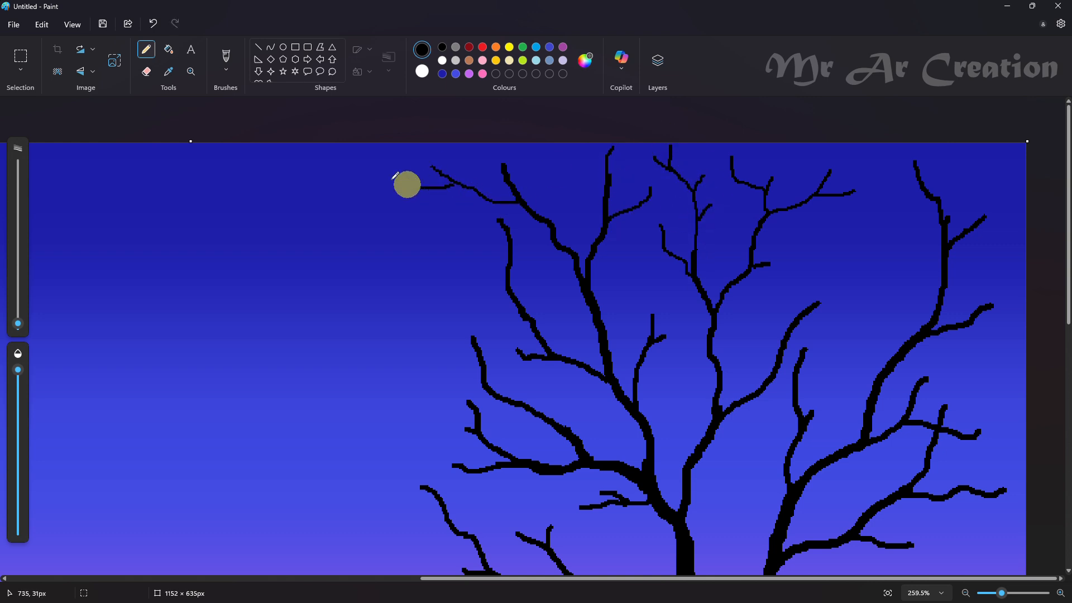
Add fine twigs to the upper-left and central branch tips, reaching the canvas's upper edge.
{"action": "scroll", "coordinate": [1035, 138], "scroll_direction": "down", "scroll_amount": 5}
{"action": "scroll", "coordinate": [744, 182], "scroll_direction": "up", "scroll_amount": 3}
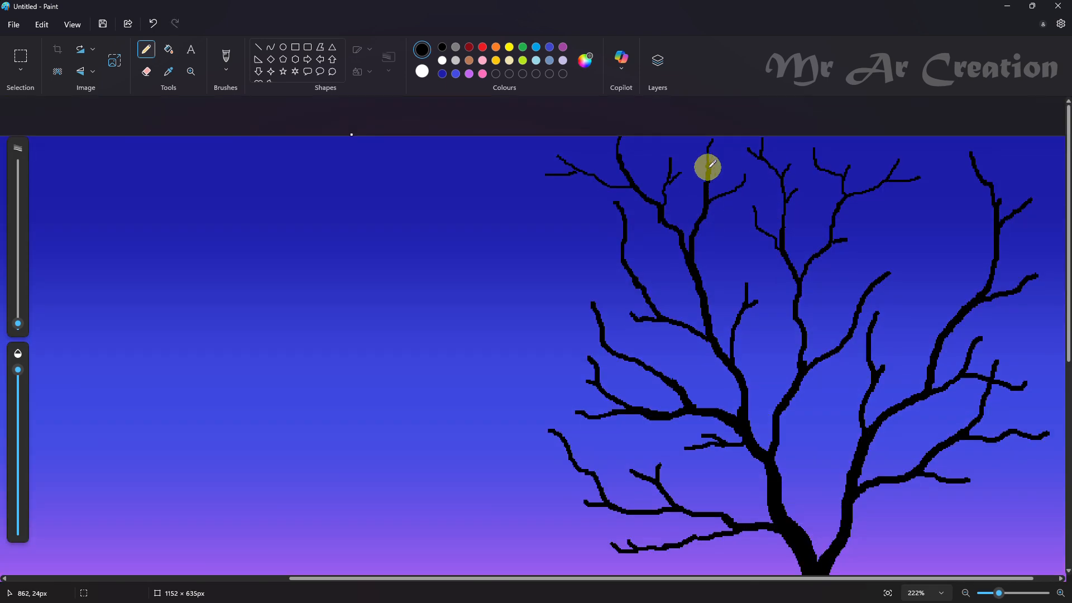
{"action": "left_click_drag", "start_coordinate": [704, 185], "coordinate": [680, 137]}
{"action": "left_click_drag", "start_coordinate": [816, 161], "coordinate": [784, 137]}
{"action": "mouse_move", "coordinate": [899, 162]}
{"action": "left_mouse_down"}
{"action": "mouse_move", "coordinate": [915, 139]}
{"action": "mouse_move", "coordinate": [900, 138]}
{"action": "left_mouse_up"}
Fork the tip of the tallest right branch and draw a fine forked twig rising from its inner side.
{"action": "left_click_drag", "start_coordinate": [1021, 146], "coordinate": [1020, 148]}
{"action": "left_click_drag", "start_coordinate": [974, 167], "coordinate": [940, 151]}
{"action": "left_click_drag", "start_coordinate": [973, 163], "coordinate": [959, 137]}
{"action": "left_click_drag", "start_coordinate": [943, 272], "coordinate": [958, 260]}
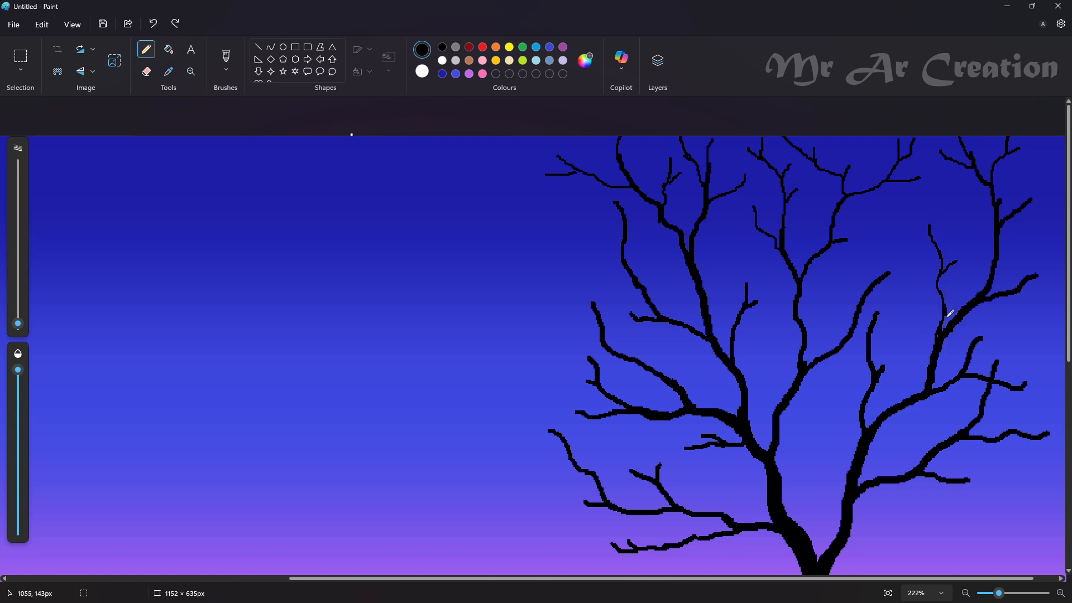
Add fine side twigs to the inner right twig and extend the outer right branch tips toward the canvas edge.
{"action": "scroll", "coordinate": [1040, 581], "scroll_direction": "down", "scroll_amount": 2}
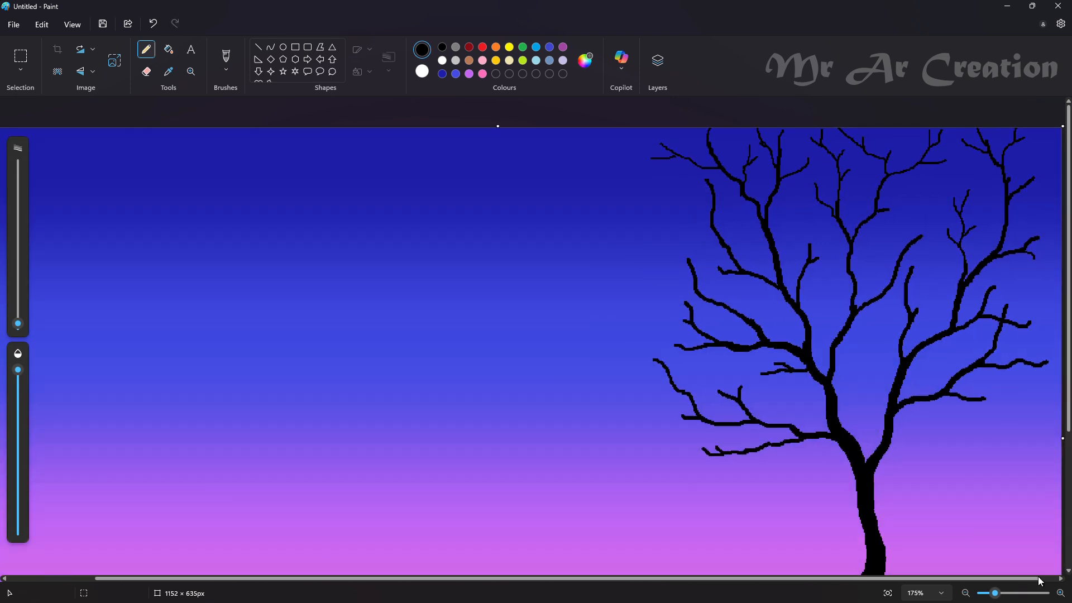
{"action": "scroll", "coordinate": [998, 354], "scroll_direction": "up", "scroll_amount": 3}
{"action": "left_click_drag", "start_coordinate": [1011, 334], "coordinate": [1011, 322]}
{"action": "left_click_drag", "start_coordinate": [975, 250], "coordinate": [979, 239]}
{"action": "scroll", "coordinate": [838, 290], "scroll_direction": "down", "scroll_amount": 1}
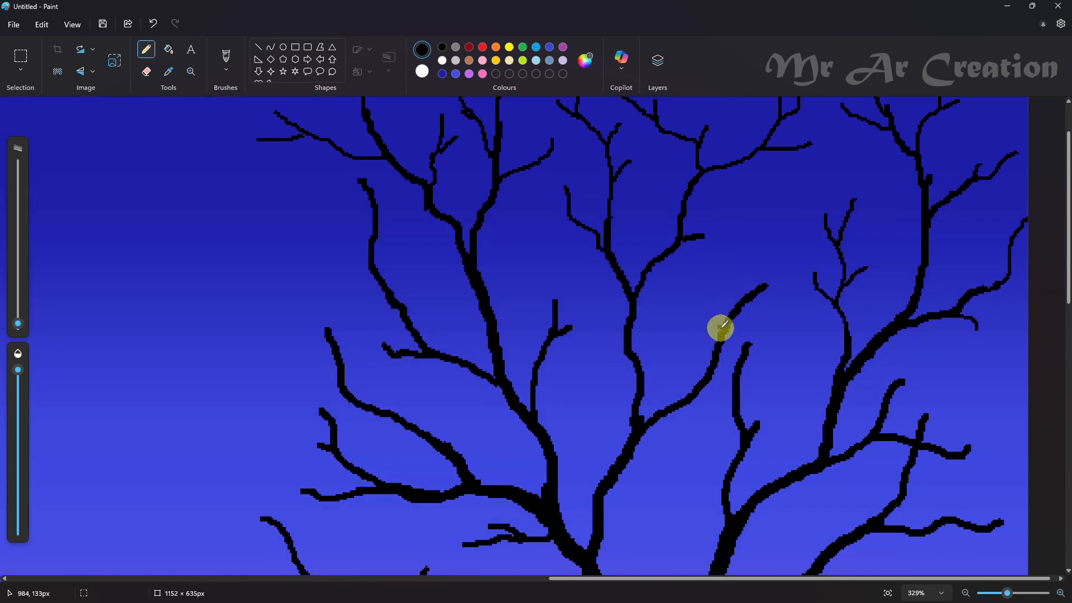
Extend the centre-right branch with fine forked twigs and a side twig crossing the neighbouring branch.
{"action": "mouse_move", "coordinate": [720, 328]}
{"action": "left_mouse_down"}
{"action": "mouse_move", "coordinate": [750, 196]}
{"action": "mouse_move", "coordinate": [795, 269]}
{"action": "left_mouse_up"}
{"action": "left_click_drag", "start_coordinate": [790, 270], "coordinate": [793, 243]}
{"action": "mouse_move", "coordinate": [711, 377]}
{"action": "left_mouse_down"}
{"action": "mouse_move", "coordinate": [798, 330]}
{"action": "mouse_move", "coordinate": [755, 359]}
{"action": "left_mouse_up"}
{"action": "scroll", "coordinate": [771, 379], "scroll_direction": "down", "scroll_amount": 1}
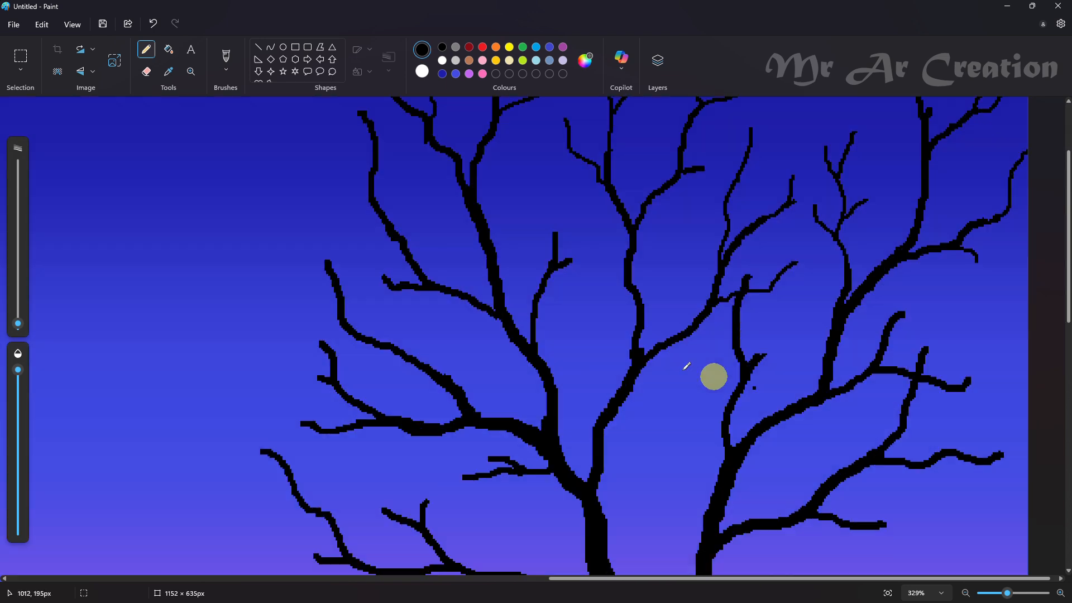
Draw a tall, fine forked twig rising from the outer end of the upper mid-left branch.
{"action": "scroll", "coordinate": [688, 369], "scroll_direction": "up", "scroll_amount": 1}
{"action": "left_click_drag", "start_coordinate": [277, 227], "coordinate": [337, 391]}
{"action": "key", "text": "ctrl+z"}
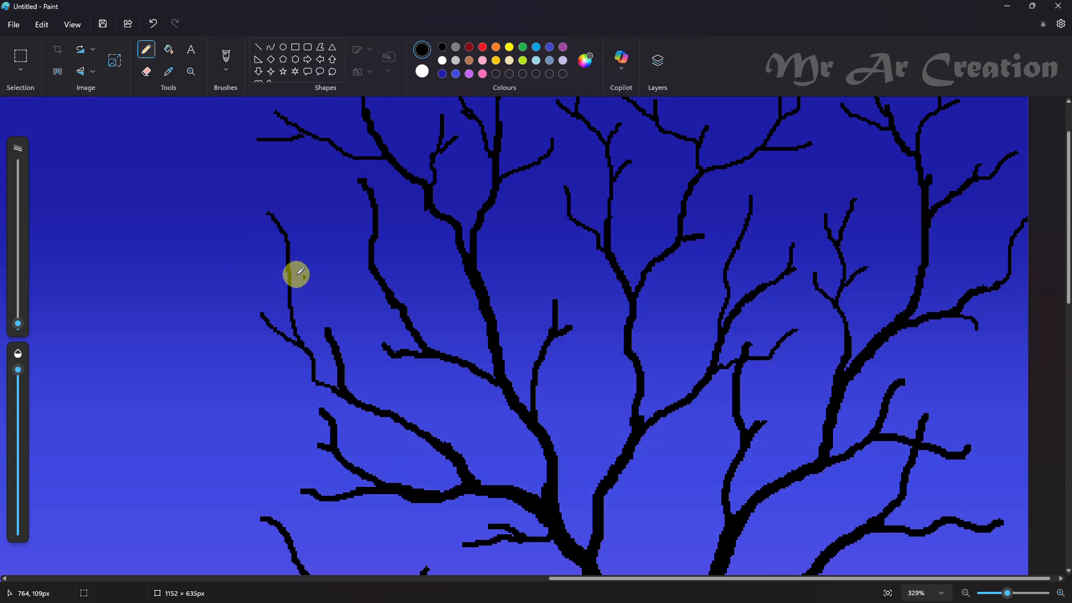
{"action": "scroll", "coordinate": [251, 168], "scroll_direction": "down", "scroll_amount": 2}
{"action": "scroll", "coordinate": [302, 220], "scroll_direction": "down", "scroll_amount": 1}
{"action": "scroll", "coordinate": [301, 220], "scroll_direction": "down", "scroll_amount": 6}
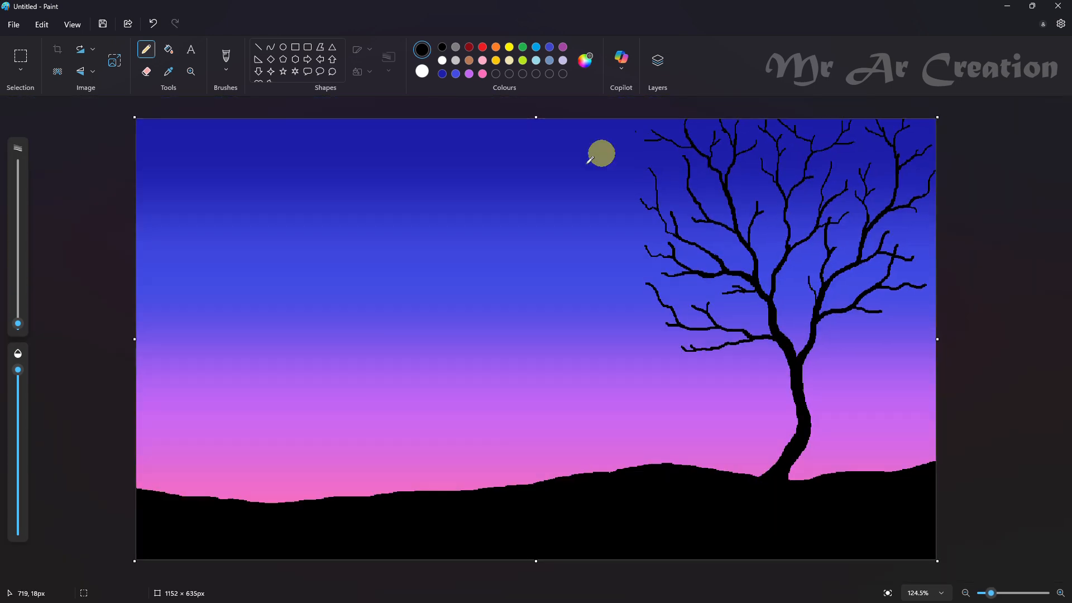
Extend the mid-left and lower-left branches outward with long, fine forked twigs and one tall rising twig.
{"action": "scroll", "coordinate": [590, 160], "scroll_direction": "up", "scroll_amount": 2}
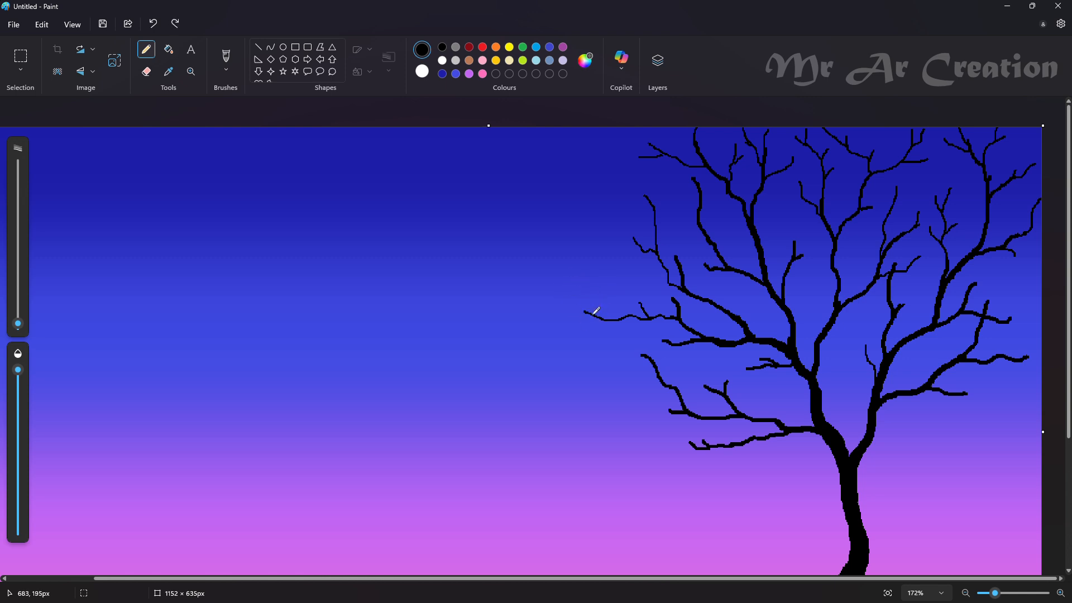
{"action": "left_click_drag", "start_coordinate": [593, 314], "coordinate": [551, 287]}
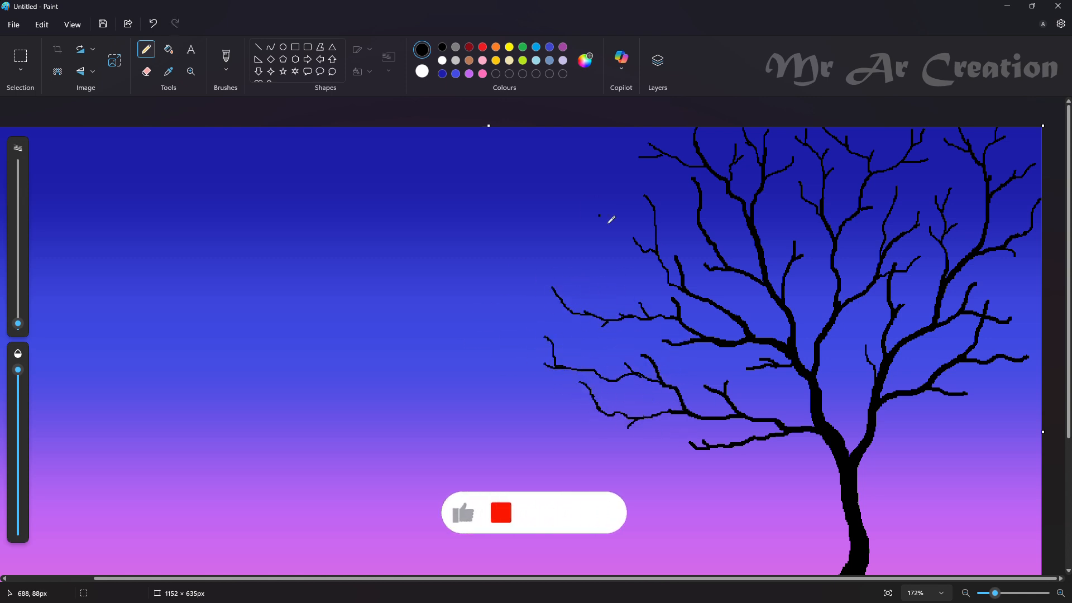
{"action": "left_click_drag", "start_coordinate": [610, 217], "coordinate": [643, 295]}
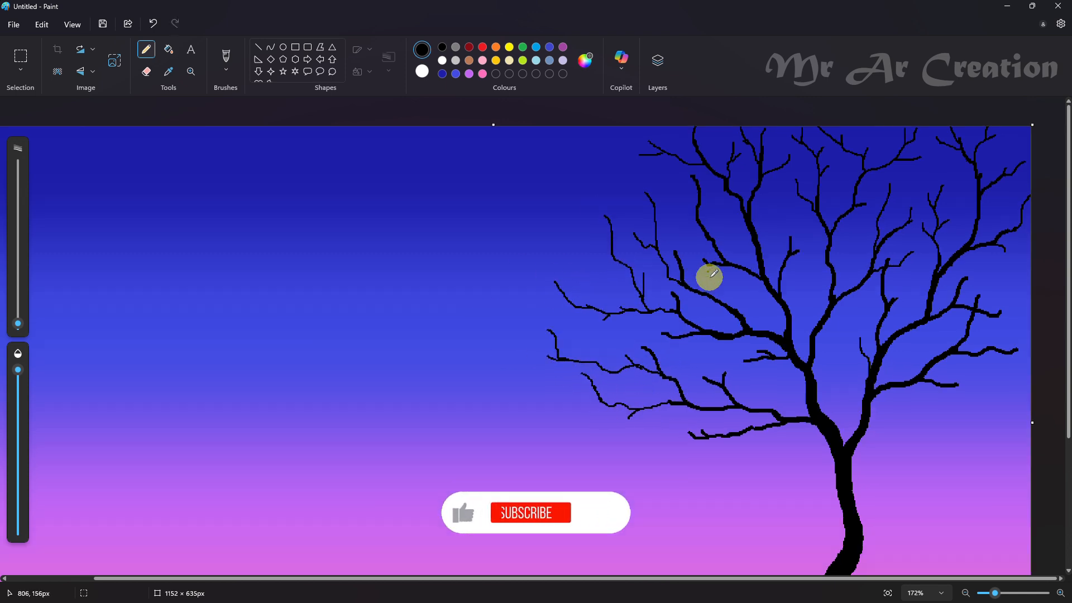
{"action": "scroll", "coordinate": [709, 276], "scroll_direction": "down", "scroll_amount": 2}
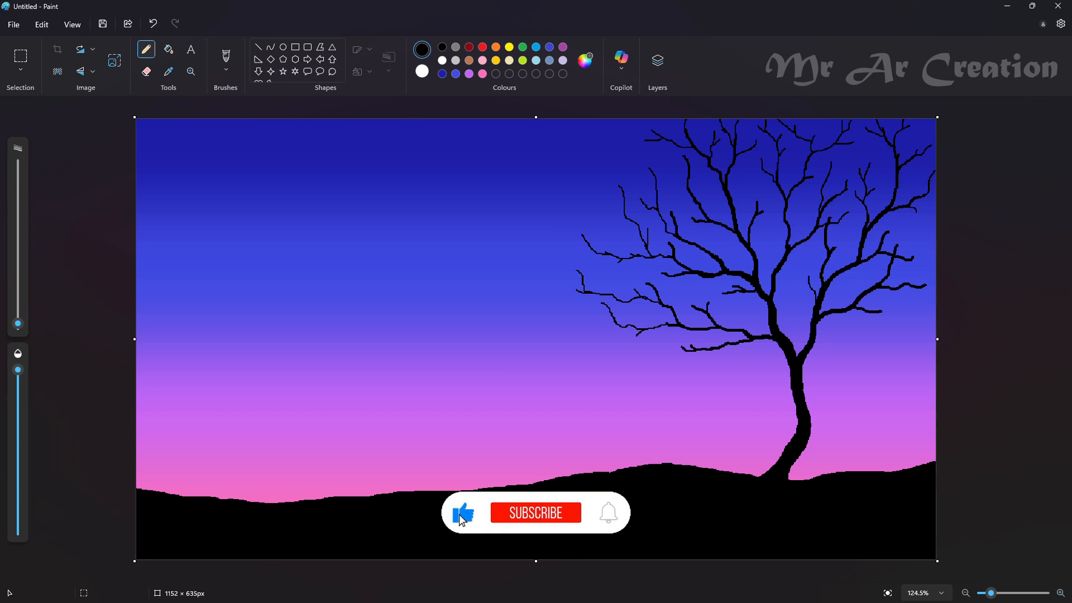
Paint dense black foliage over the tree's branches with an enlarged Oil brush.
{"action": "left_click", "coordinate": [226, 61]}
{"action": "left_click", "coordinate": [299, 174]}
{"action": "left_click_drag", "start_coordinate": [17, 324], "coordinate": [18, 265]}
{"action": "left_click_drag", "start_coordinate": [692, 137], "coordinate": [709, 159]}
{"action": "mouse_move", "coordinate": [768, 139]}
{"action": "left_mouse_down"}
{"action": "mouse_move", "coordinate": [784, 154]}
{"action": "mouse_move", "coordinate": [832, 156]}
{"action": "left_mouse_up"}
{"action": "mouse_move", "coordinate": [871, 156]}
{"action": "left_mouse_down"}
{"action": "mouse_move", "coordinate": [899, 159]}
{"action": "mouse_move", "coordinate": [907, 230]}
{"action": "mouse_move", "coordinate": [802, 232]}
{"action": "mouse_move", "coordinate": [776, 208]}
{"action": "mouse_move", "coordinate": [746, 224]}
{"action": "mouse_move", "coordinate": [843, 139]}
{"action": "mouse_move", "coordinate": [642, 240]}
{"action": "mouse_move", "coordinate": [696, 257]}
{"action": "mouse_move", "coordinate": [687, 342]}
{"action": "mouse_move", "coordinate": [726, 290]}
{"action": "mouse_move", "coordinate": [664, 196]}
{"action": "mouse_move", "coordinate": [713, 223]}
{"action": "mouse_move", "coordinate": [778, 198]}
{"action": "mouse_move", "coordinate": [938, 263]}
{"action": "mouse_move", "coordinate": [913, 172]}
{"action": "mouse_move", "coordinate": [821, 212]}
{"action": "mouse_move", "coordinate": [723, 316]}
{"action": "mouse_move", "coordinate": [677, 306]}
{"action": "mouse_move", "coordinate": [650, 257]}
{"action": "mouse_move", "coordinate": [718, 168]}
{"action": "mouse_move", "coordinate": [737, 163]}
{"action": "mouse_move", "coordinate": [929, 244]}
{"action": "mouse_move", "coordinate": [863, 238]}
{"action": "mouse_move", "coordinate": [921, 230]}
{"action": "mouse_move", "coordinate": [913, 292]}
{"action": "mouse_move", "coordinate": [899, 306]}
{"action": "mouse_move", "coordinate": [735, 206]}
{"action": "mouse_move", "coordinate": [739, 296]}
{"action": "mouse_move", "coordinate": [756, 168]}
{"action": "mouse_move", "coordinate": [810, 131]}
{"action": "left_mouse_up"}
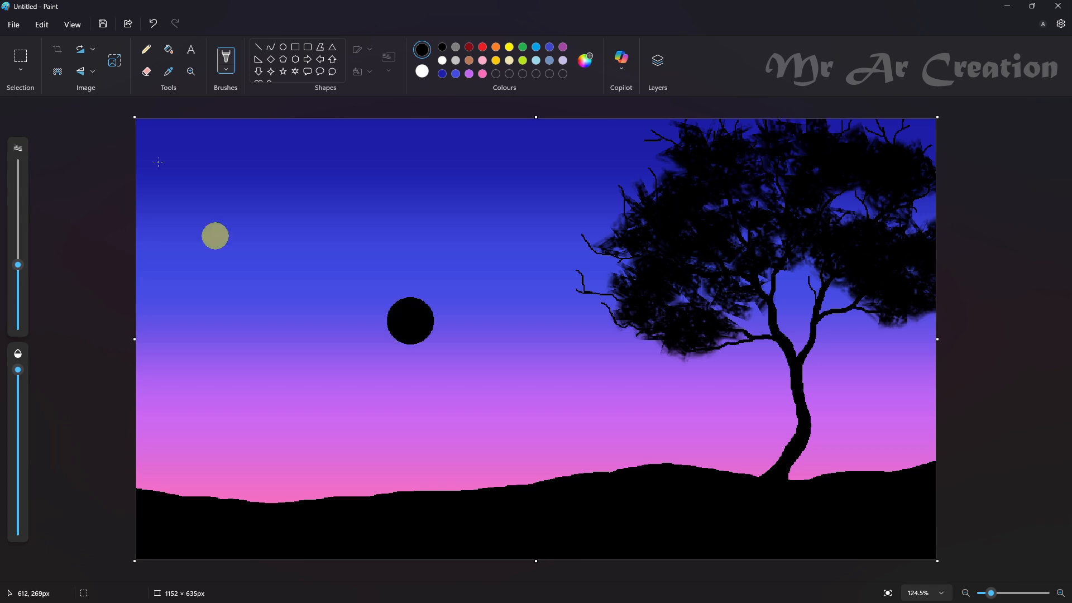
Add a new layer and pencil fine grass blades along the hill's left end, around the trunk and over the crest.
{"action": "left_click", "coordinate": [146, 49]}
{"action": "left_click", "coordinate": [658, 60]}
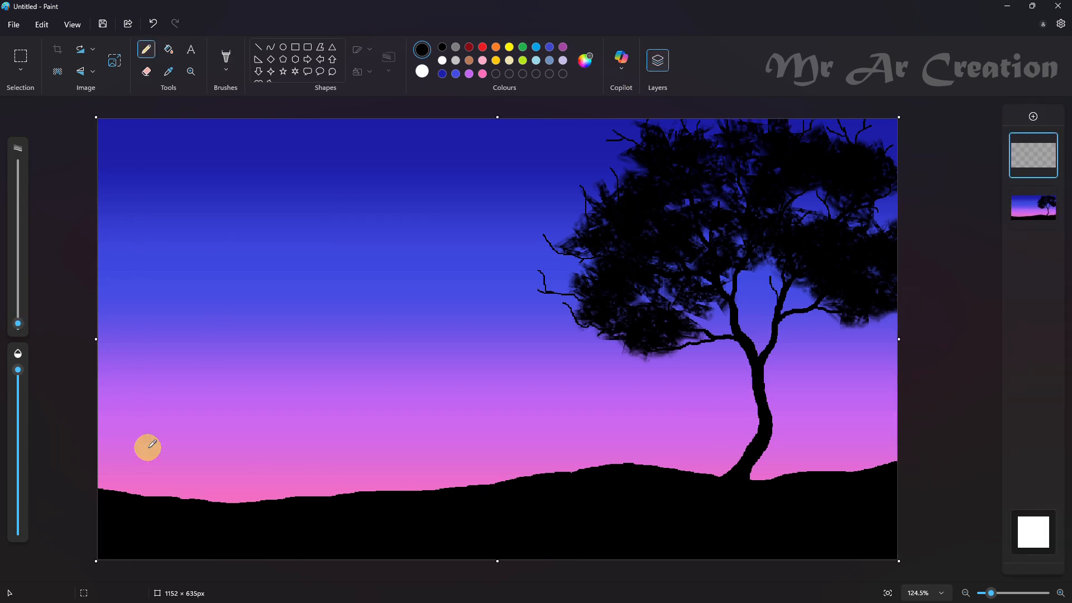
{"action": "left_click", "coordinate": [17, 325]}
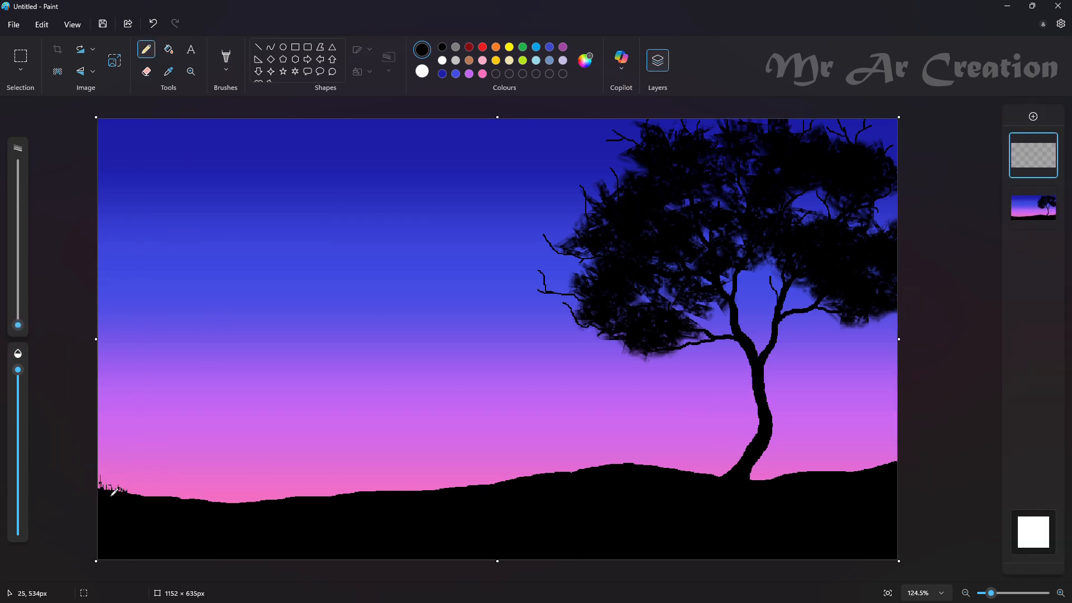
{"action": "left_click_drag", "start_coordinate": [622, 473], "coordinate": [720, 473]}
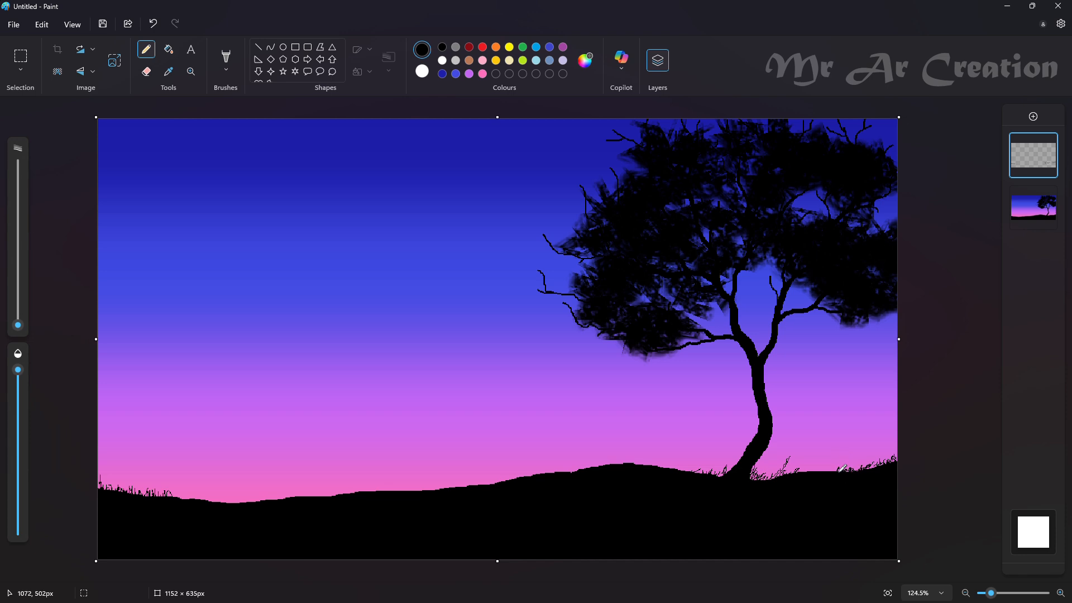
{"action": "left_click_drag", "start_coordinate": [801, 470], "coordinate": [689, 467]}
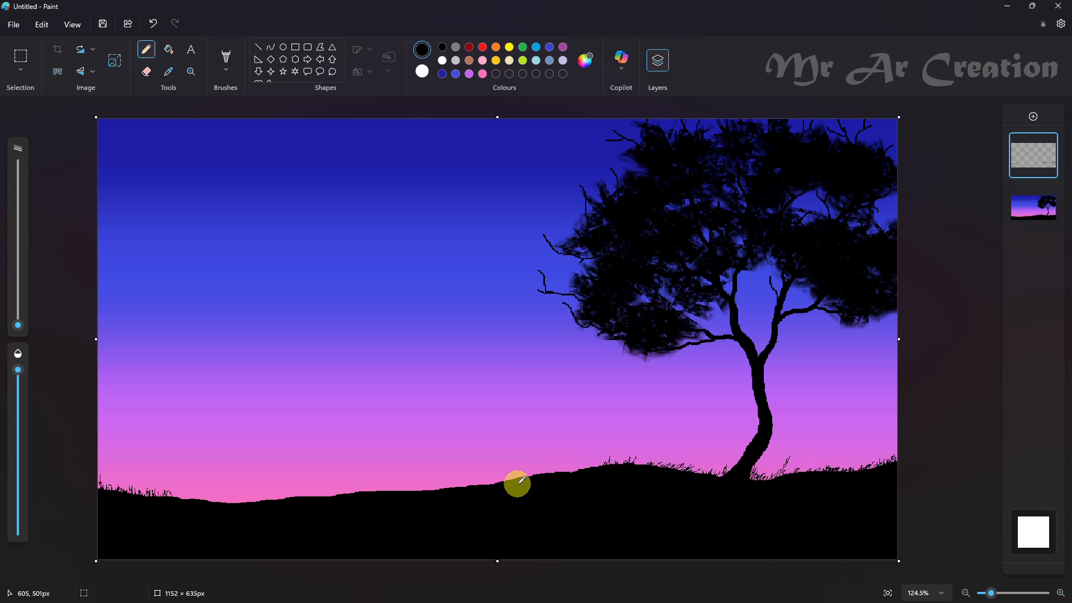
{"action": "left_click_drag", "start_coordinate": [510, 451], "coordinate": [556, 461]}
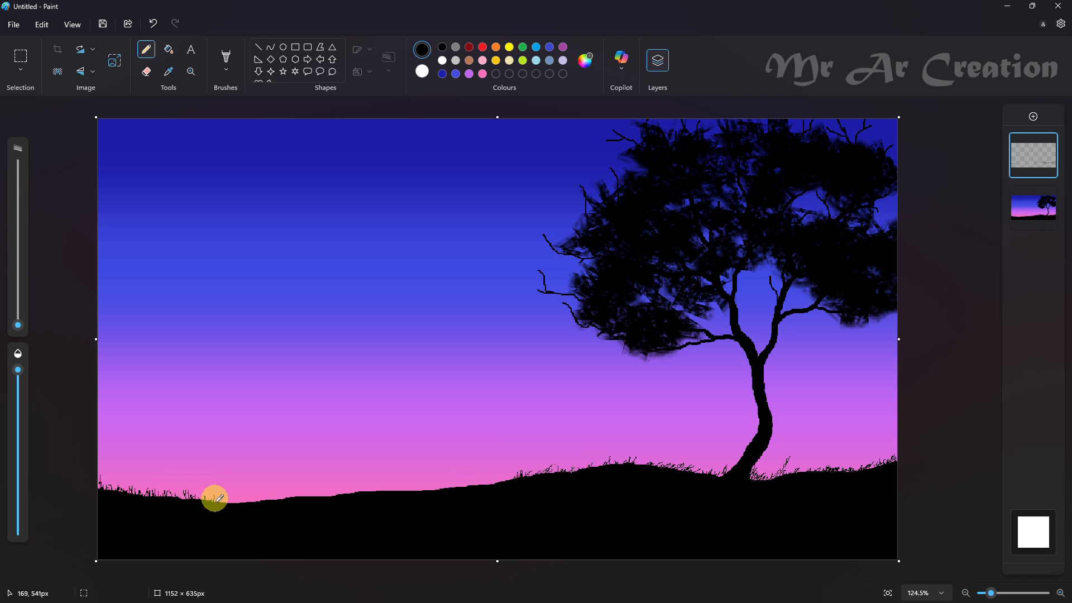
Continue the fine grass across the left and middle slopes and add denser, taller blades along the hill line.
{"action": "mouse_move", "coordinate": [215, 498]}
{"action": "left_mouse_down"}
{"action": "mouse_move", "coordinate": [268, 507]}
{"action": "mouse_move", "coordinate": [317, 496]}
{"action": "left_mouse_up"}
{"action": "key", "text": "ctrl+z"}
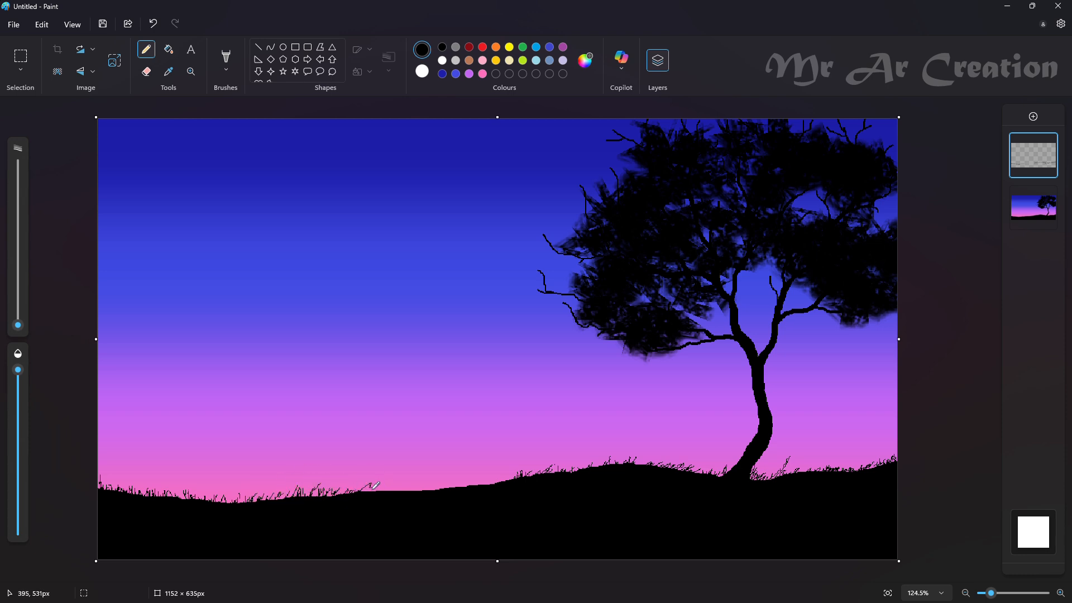
{"action": "left_click_drag", "start_coordinate": [387, 489], "coordinate": [518, 472]}
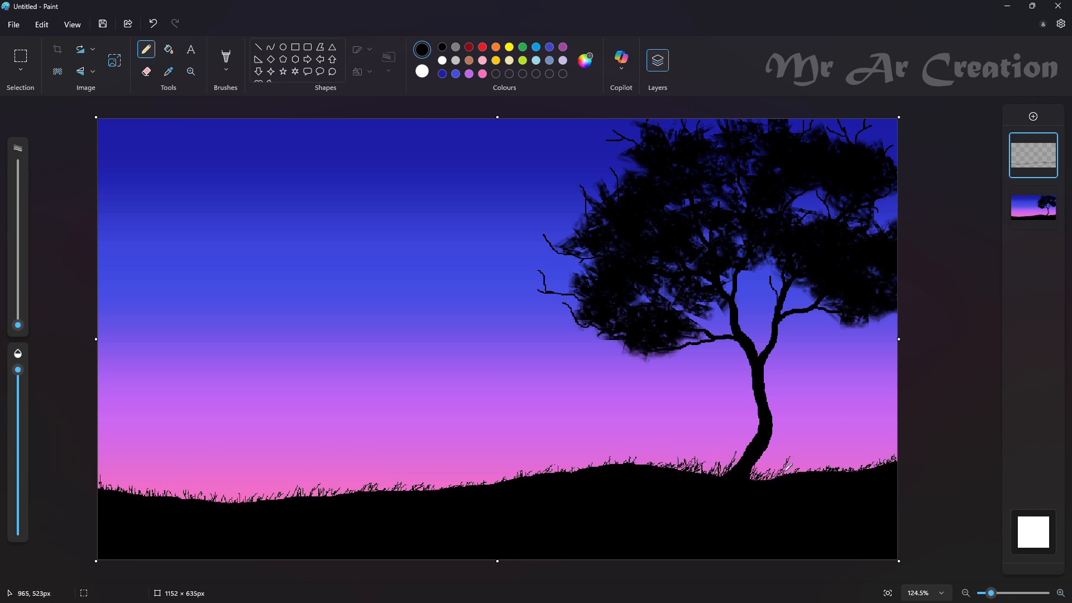
{"action": "left_click_drag", "start_coordinate": [895, 466], "coordinate": [861, 475]}
{"action": "left_click_drag", "start_coordinate": [425, 487], "coordinate": [93, 479]}
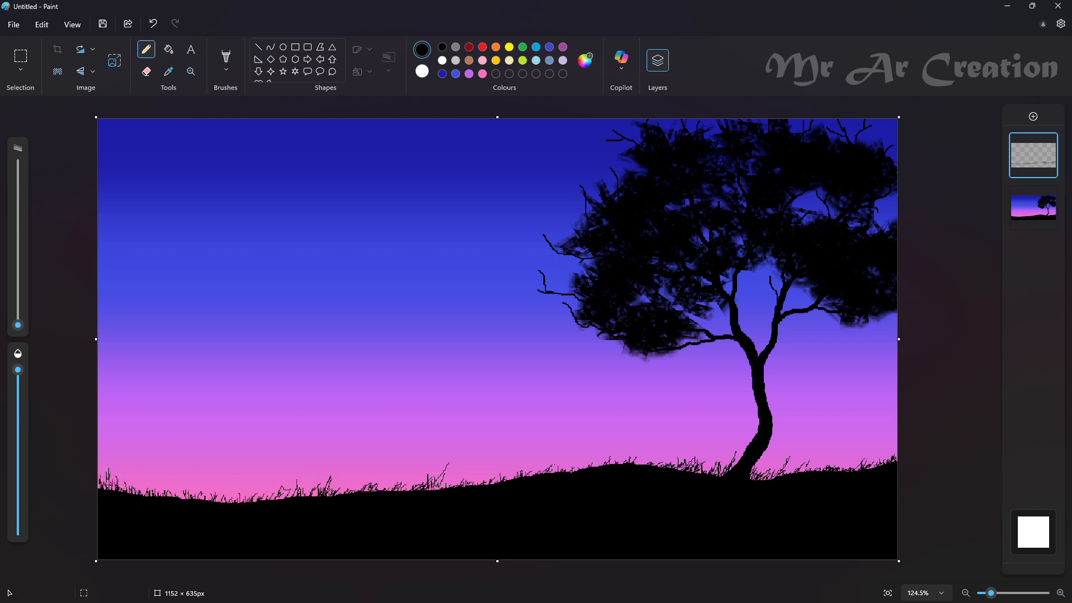
Increase the pencil size and thicken the trunk along its right edge from the bend down to the base.
{"action": "left_click_drag", "start_coordinate": [18, 325], "coordinate": [17, 319]}
{"action": "key", "text": "ctrl+z"}
{"action": "scroll", "coordinate": [794, 427], "scroll_direction": "up", "scroll_amount": 3}
{"action": "mouse_move", "coordinate": [770, 459]}
{"action": "left_mouse_down"}
{"action": "mouse_move", "coordinate": [737, 425]}
{"action": "mouse_move", "coordinate": [826, 376]}
{"action": "left_mouse_up"}
{"action": "key", "text": "ctrl+z"}
{"action": "scroll", "coordinate": [788, 512], "scroll_direction": "down", "scroll_amount": 1}
{"action": "key", "text": "ctrl+z"}
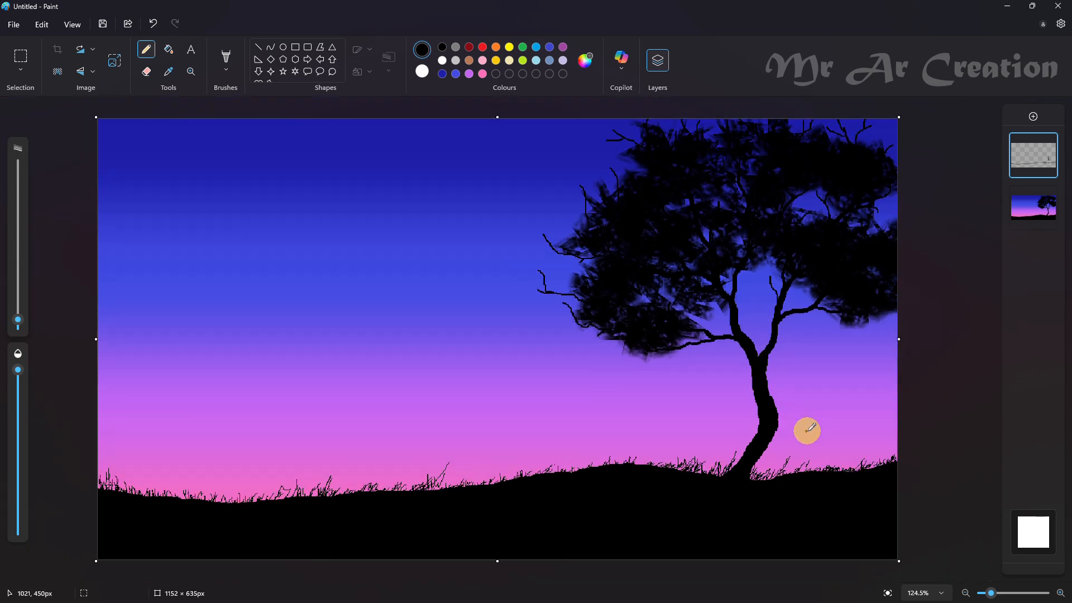
{"action": "scroll", "coordinate": [806, 430], "scroll_direction": "down", "scroll_amount": 3}
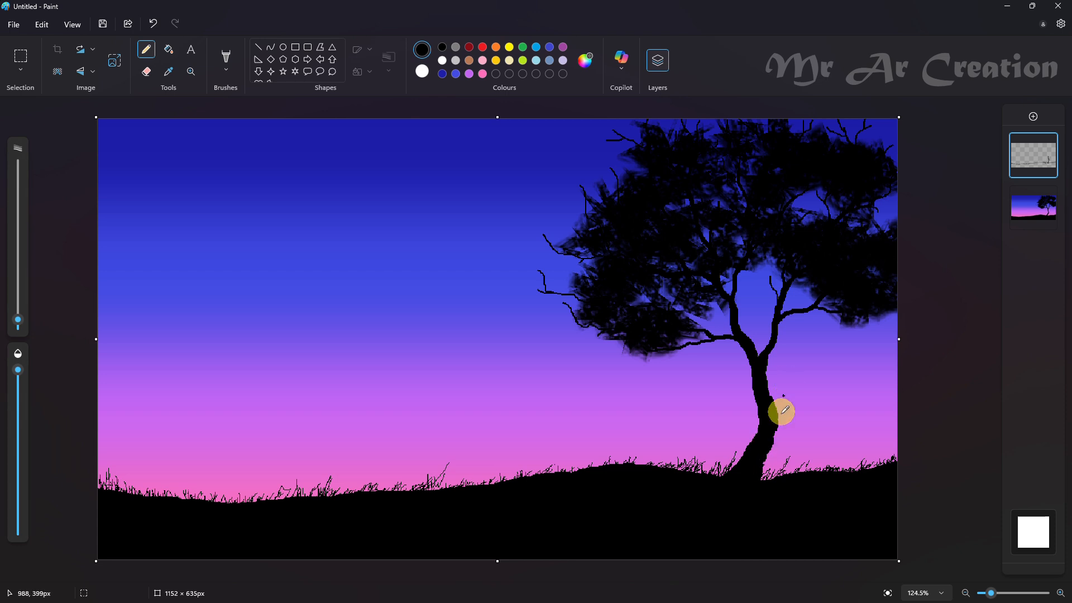
Draw a short stub branch on the right side of the trunk and undo the unwanted strokes around it.
{"action": "scroll", "coordinate": [784, 412], "scroll_direction": "up", "scroll_amount": 4}
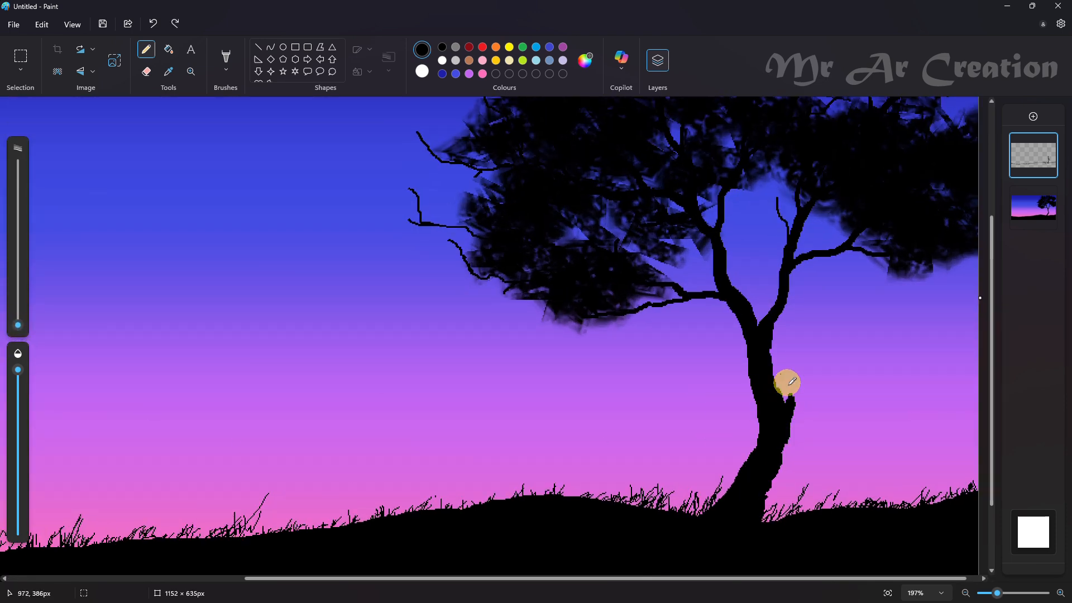
{"action": "scroll", "coordinate": [813, 349], "scroll_direction": "down", "scroll_amount": 3}
{"action": "key", "text": "ctrl+z"}
{"action": "key", "text": "ctrl+z"}
{"action": "key", "text": "ctrl+z"}
{"action": "scroll", "coordinate": [797, 414], "scroll_direction": "up", "scroll_amount": 3}
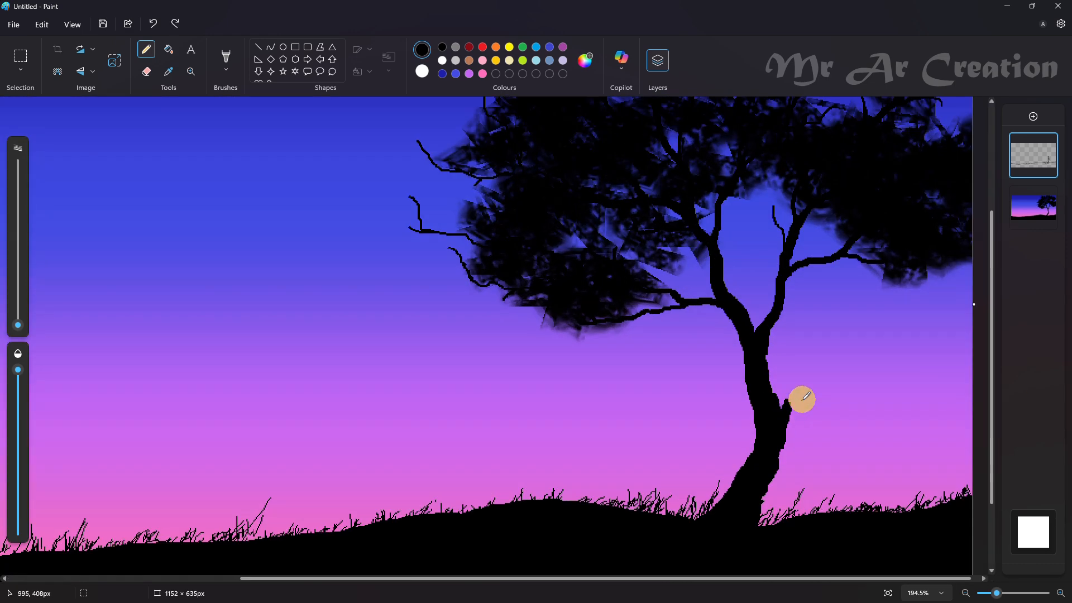
Extend the trunk's right stub with a thin, rising forked twig.
{"action": "left_click_drag", "start_coordinate": [791, 404], "coordinate": [801, 374]}
{"action": "mouse_move", "coordinate": [801, 381]}
{"action": "left_mouse_down"}
{"action": "mouse_move", "coordinate": [823, 369]}
{"action": "mouse_move", "coordinate": [819, 339]}
{"action": "left_mouse_up"}
{"action": "scroll", "coordinate": [822, 361], "scroll_direction": "down", "scroll_amount": 3}
{"action": "key", "text": "ctrl+z"}
{"action": "scroll", "coordinate": [793, 395], "scroll_direction": "up", "scroll_amount": 7}
{"action": "scroll", "coordinate": [855, 364], "scroll_direction": "down", "scroll_amount": 7}
{"action": "scroll", "coordinate": [802, 400], "scroll_direction": "up", "scroll_amount": 7}
{"action": "scroll", "coordinate": [909, 371], "scroll_direction": "down", "scroll_amount": 7}
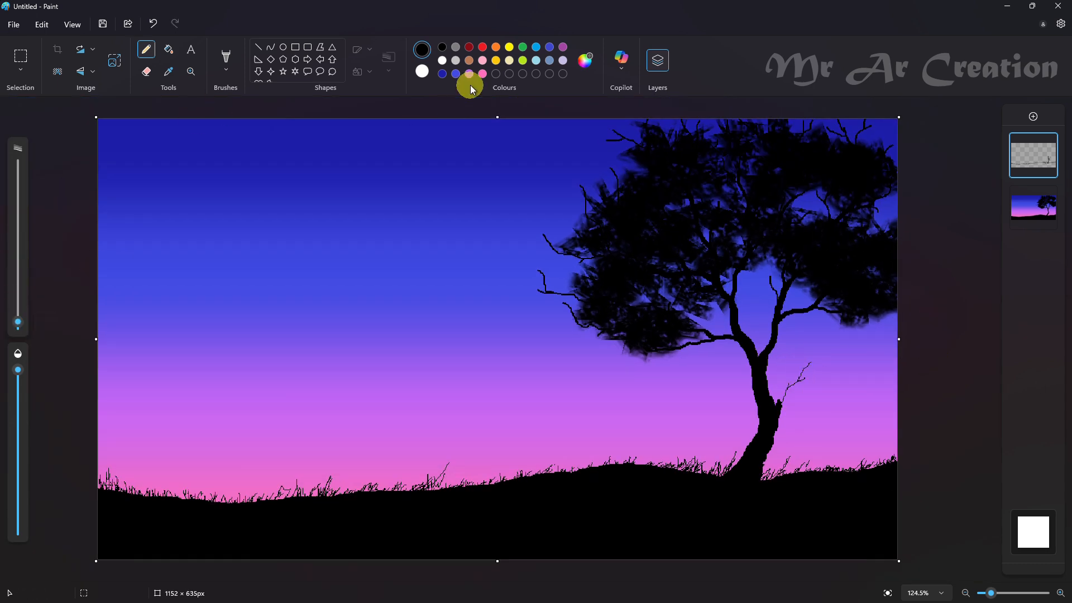
Dot small white stars across the sky with the Pencil.
{"action": "left_click", "coordinate": [442, 61]}
{"action": "left_click", "coordinate": [187, 148]}
{"action": "left_click", "coordinate": [352, 173]}
{"action": "left_click", "coordinate": [563, 156]}
{"action": "left_click", "coordinate": [497, 318]}
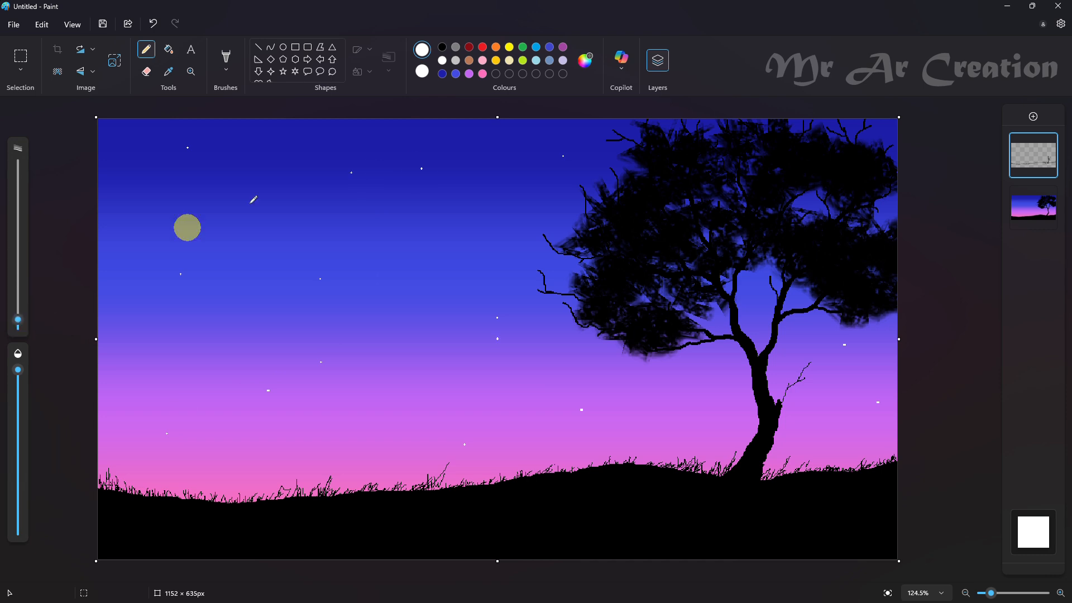
Spray fine white stars over the left and middle sky with an enlarged Airbrush.
{"action": "left_click", "coordinate": [226, 59]}
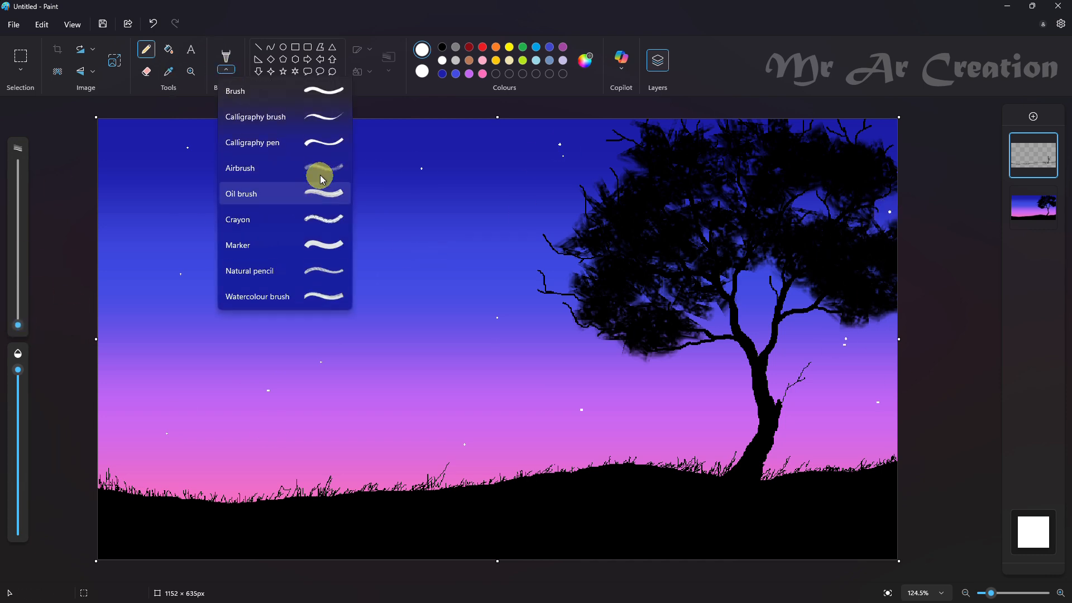
{"action": "left_click", "coordinate": [319, 173]}
{"action": "left_click_drag", "start_coordinate": [18, 325], "coordinate": [17, 164]}
{"action": "mouse_move", "coordinate": [222, 350]}
{"action": "left_mouse_down"}
{"action": "mouse_move", "coordinate": [330, 340]}
{"action": "mouse_move", "coordinate": [322, 335]}
{"action": "mouse_move", "coordinate": [540, 151]}
{"action": "mouse_move", "coordinate": [771, 351]}
{"action": "mouse_move", "coordinate": [479, 337]}
{"action": "left_mouse_up"}
{"action": "left_click", "coordinate": [18, 291]}
{"action": "left_click_drag", "start_coordinate": [18, 291], "coordinate": [17, 196]}
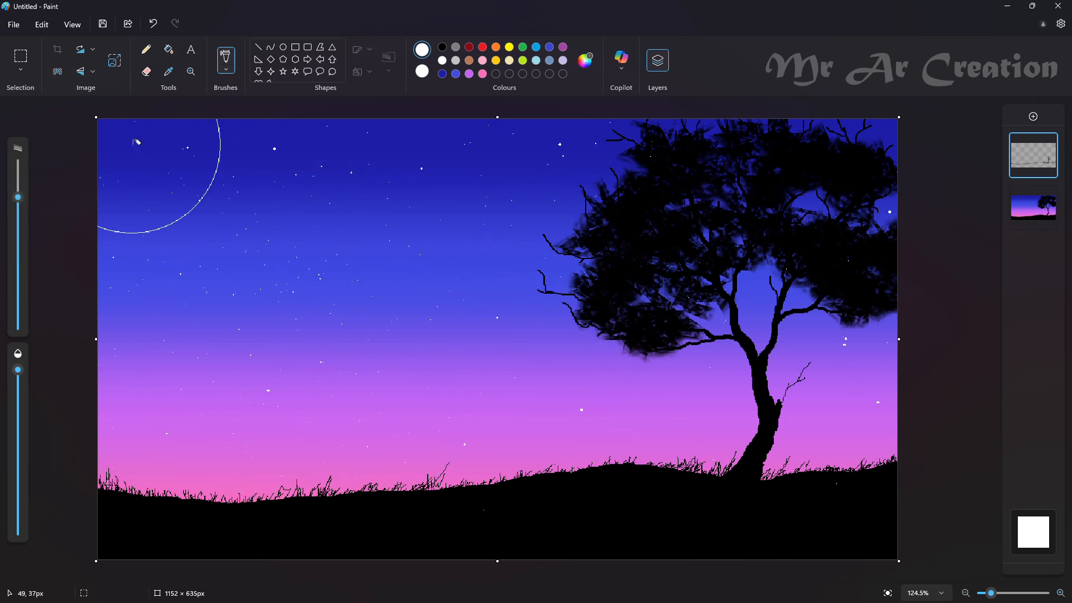
Spray more fine stars across the upper and middle sky and undo the last stroke.
{"action": "left_click_drag", "start_coordinate": [134, 143], "coordinate": [425, 147]}
{"action": "mouse_move", "coordinate": [581, 323]}
{"action": "left_mouse_down"}
{"action": "mouse_move", "coordinate": [800, 402]}
{"action": "mouse_move", "coordinate": [192, 270]}
{"action": "left_mouse_up"}
{"action": "key", "text": "ctrl+z"}
Reduce the airbrush size and spray fine white stars over the sky around the tree.
{"action": "left_click_drag", "start_coordinate": [17, 196], "coordinate": [18, 230]}
{"action": "mouse_move", "coordinate": [858, 375]}
{"action": "left_mouse_down"}
{"action": "mouse_move", "coordinate": [699, 378]}
{"action": "mouse_move", "coordinate": [294, 251]}
{"action": "mouse_move", "coordinate": [871, 139]}
{"action": "left_mouse_up"}
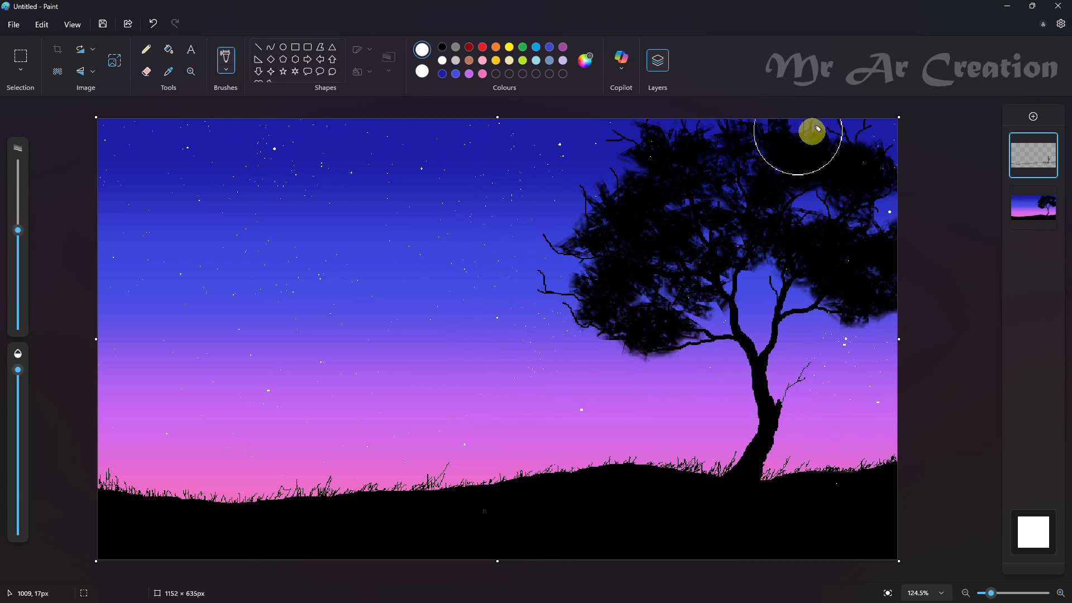
{"action": "left_click", "coordinate": [227, 69]}
{"action": "left_click", "coordinate": [106, 251]}
{"action": "left_click_drag", "start_coordinate": [682, 151], "coordinate": [798, 332]}
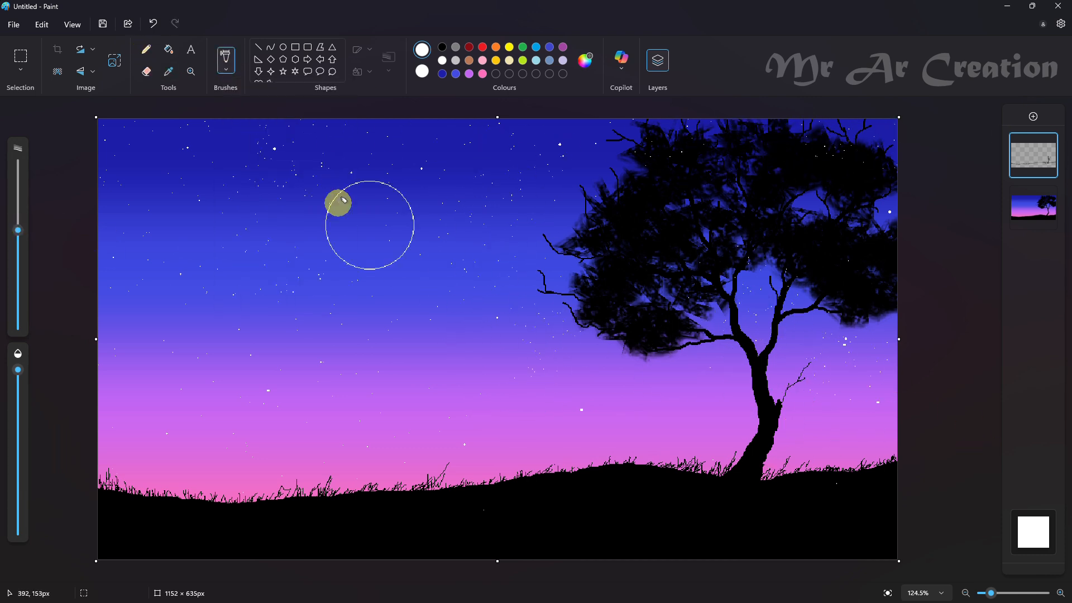
Paint over the white stars speckling the tree's foliage with a black brush.
{"action": "left_click", "coordinate": [227, 70]}
{"action": "left_click", "coordinate": [240, 100]}
{"action": "left_click", "coordinate": [441, 49]}
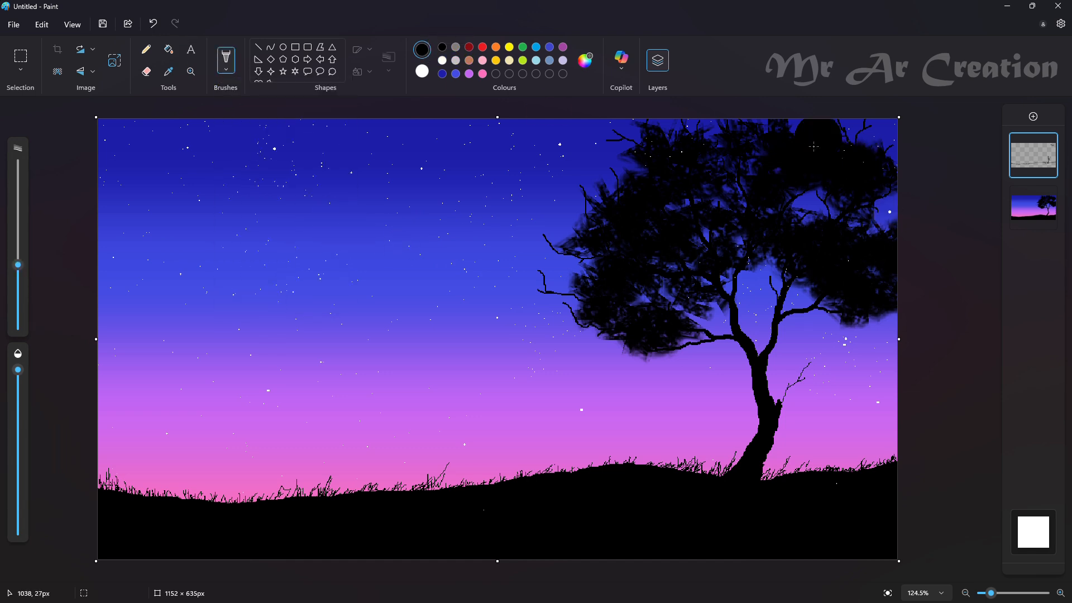
{"action": "left_click_drag", "start_coordinate": [839, 146], "coordinate": [850, 153]}
{"action": "left_click_drag", "start_coordinate": [742, 254], "coordinate": [692, 304]}
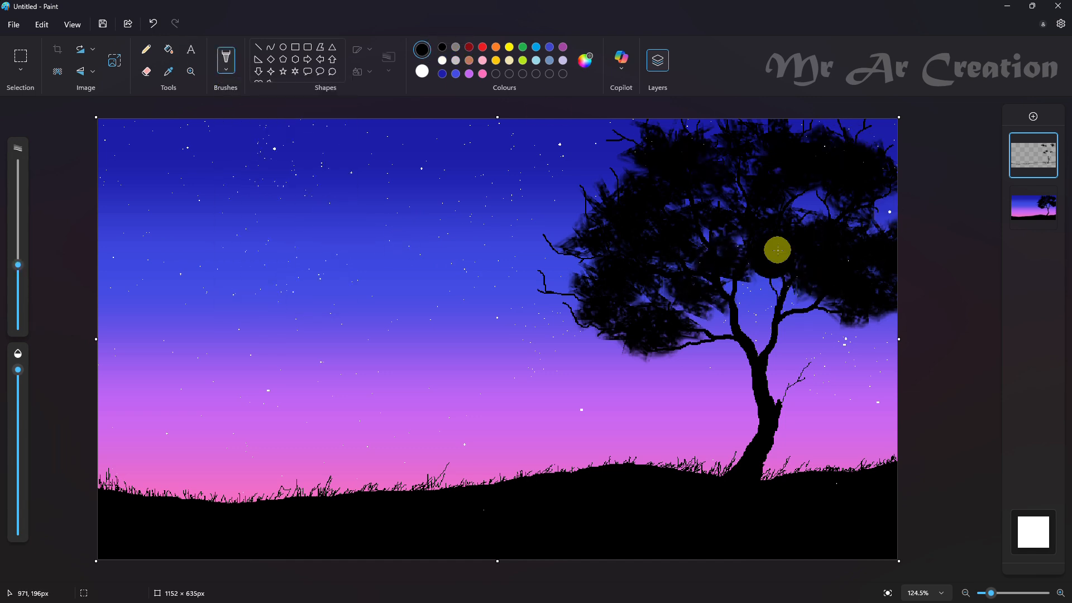
{"action": "left_click_drag", "start_coordinate": [777, 249], "coordinate": [788, 278]}
Draw small white, solid-filled four-point stars in the left and middle sky and undo the last one.
{"action": "left_click", "coordinate": [271, 72]}
{"action": "left_click", "coordinate": [442, 60]}
{"action": "left_click", "coordinate": [366, 72]}
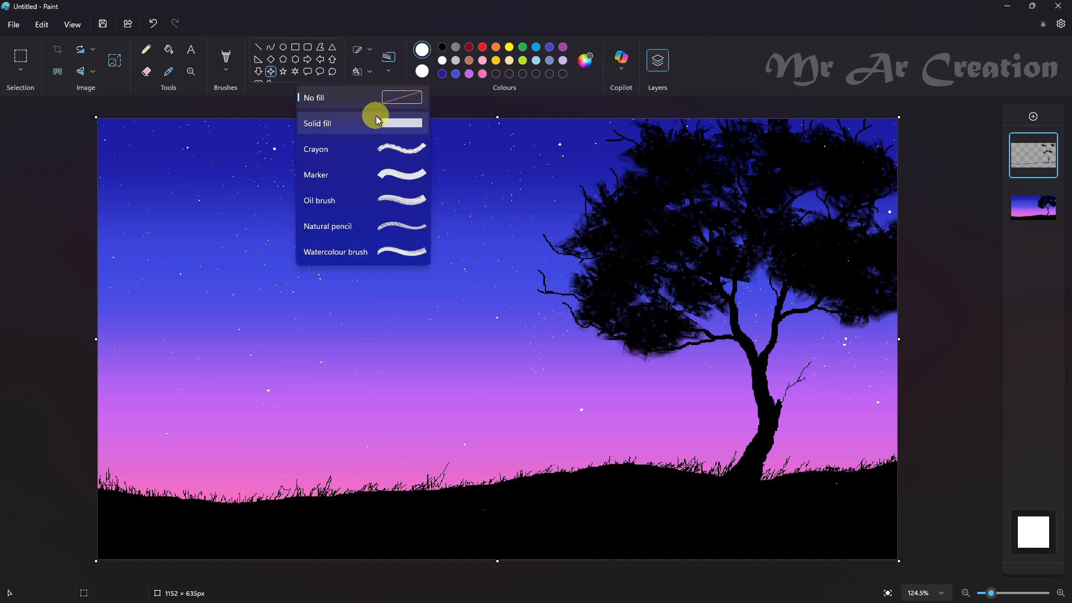
{"action": "left_click", "coordinate": [375, 115]}
{"action": "left_click", "coordinate": [367, 50]}
{"action": "left_click", "coordinate": [382, 84]}
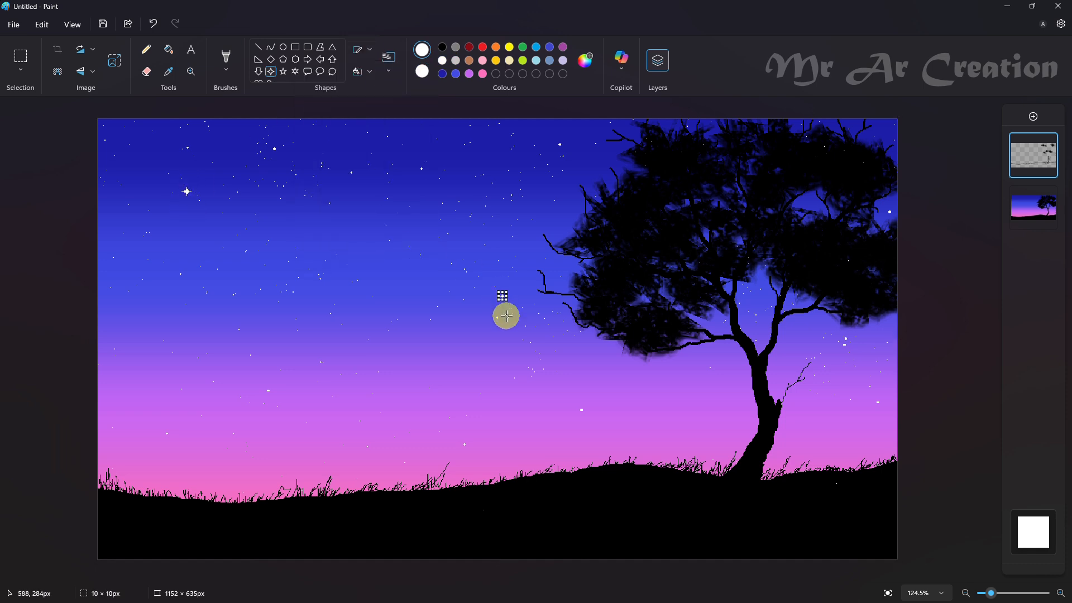
{"action": "left_click_drag", "start_coordinate": [589, 141], "coordinate": [598, 169]}
{"action": "left_click", "coordinate": [714, 227]}
{"action": "key", "text": "ctrl+z"}
Add more white four-point stars, about 10 to 18 px wide, in the upper, left and lower-right sky.
{"action": "left_click_drag", "start_coordinate": [452, 148], "coordinate": [460, 161]}
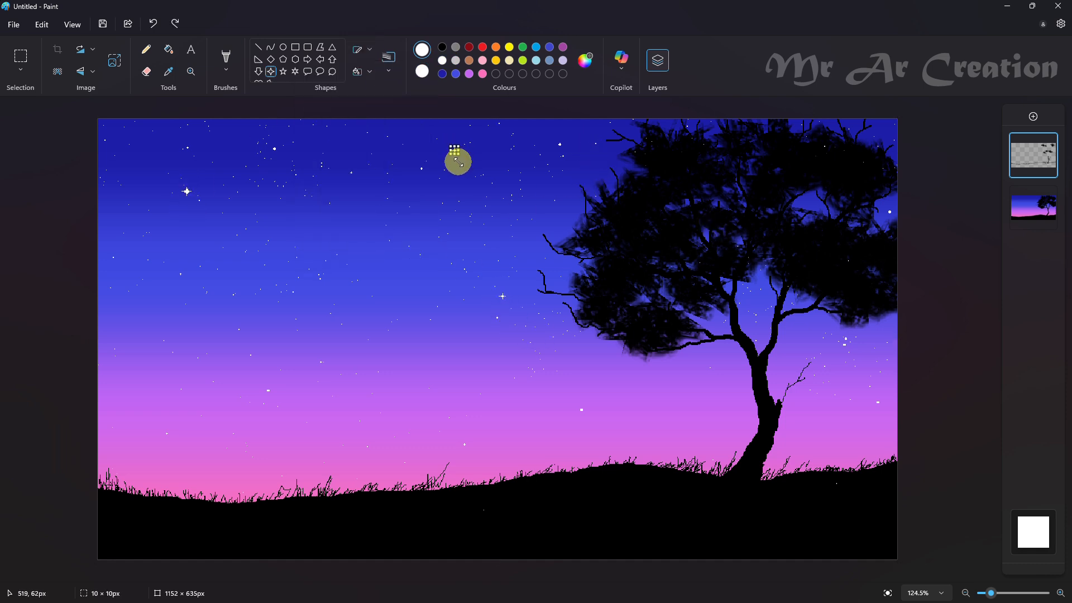
{"action": "left_click_drag", "start_coordinate": [861, 354], "coordinate": [870, 377]}
{"action": "left_click_drag", "start_coordinate": [313, 229], "coordinate": [322, 267]}
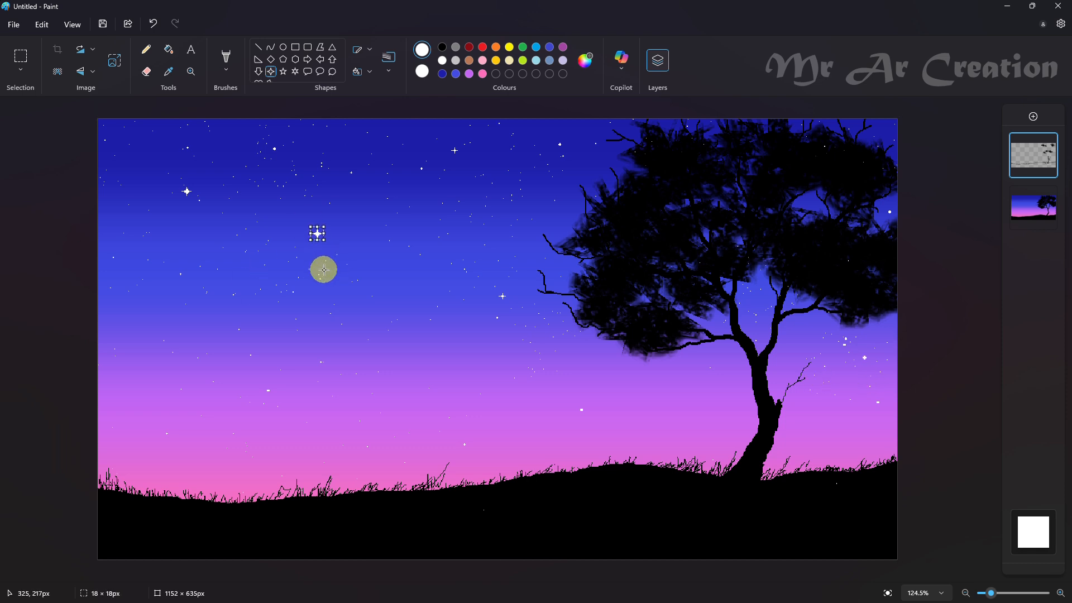
{"action": "left_click", "coordinate": [138, 367]}
{"action": "left_click", "coordinate": [333, 103]}
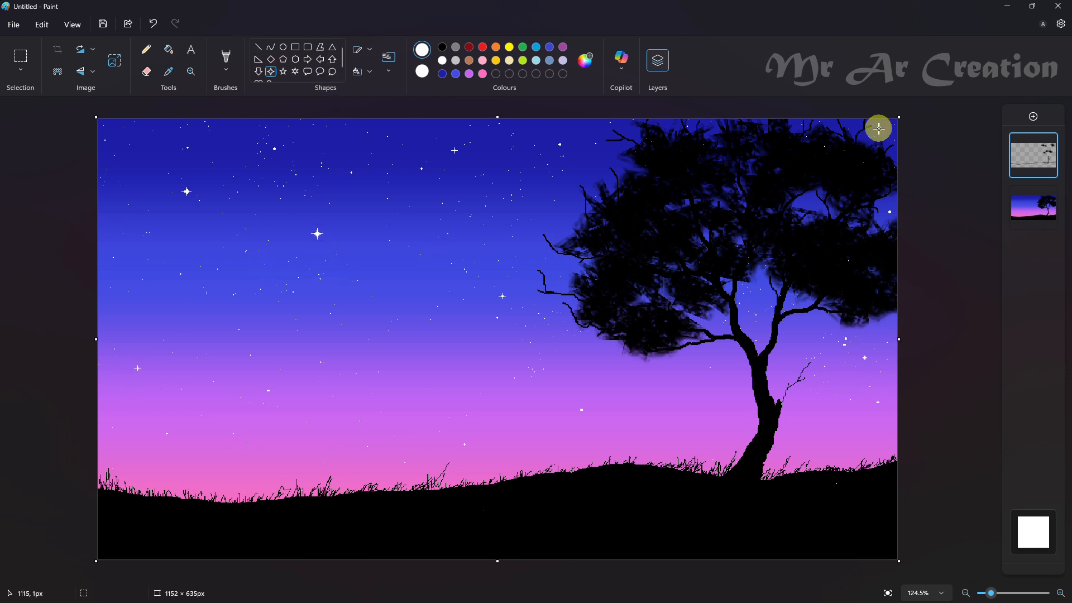
Add a new layer and draw a solid dark red circle about 99 px wide in the left sky.
{"action": "left_click", "coordinate": [1034, 116]}
{"action": "left_click", "coordinate": [283, 46]}
{"action": "left_click", "coordinate": [469, 47]}
{"action": "left_click_drag", "start_coordinate": [222, 237], "coordinate": [292, 333]}
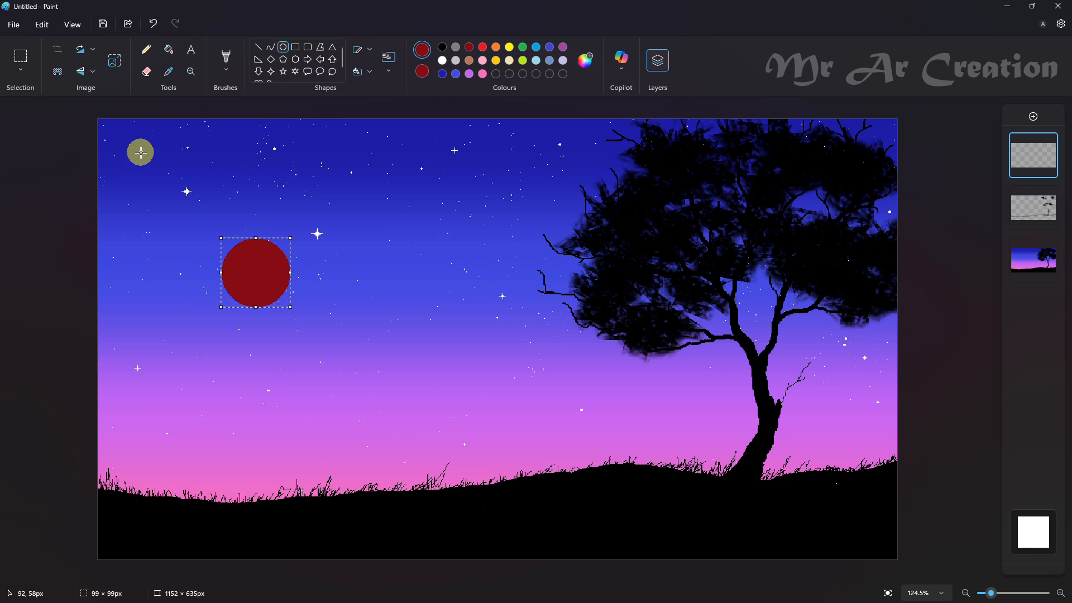
Draw a white circle about 84 px wide over the red one and align it with the red circle's upper-left edge.
{"action": "left_click", "coordinate": [442, 60]}
{"action": "left_click_drag", "start_coordinate": [238, 244], "coordinate": [292, 316]}
{"action": "mouse_move", "coordinate": [267, 272]}
{"action": "left_mouse_down"}
{"action": "mouse_move", "coordinate": [273, 290]}
{"action": "mouse_move", "coordinate": [253, 262]}
{"action": "left_mouse_up"}
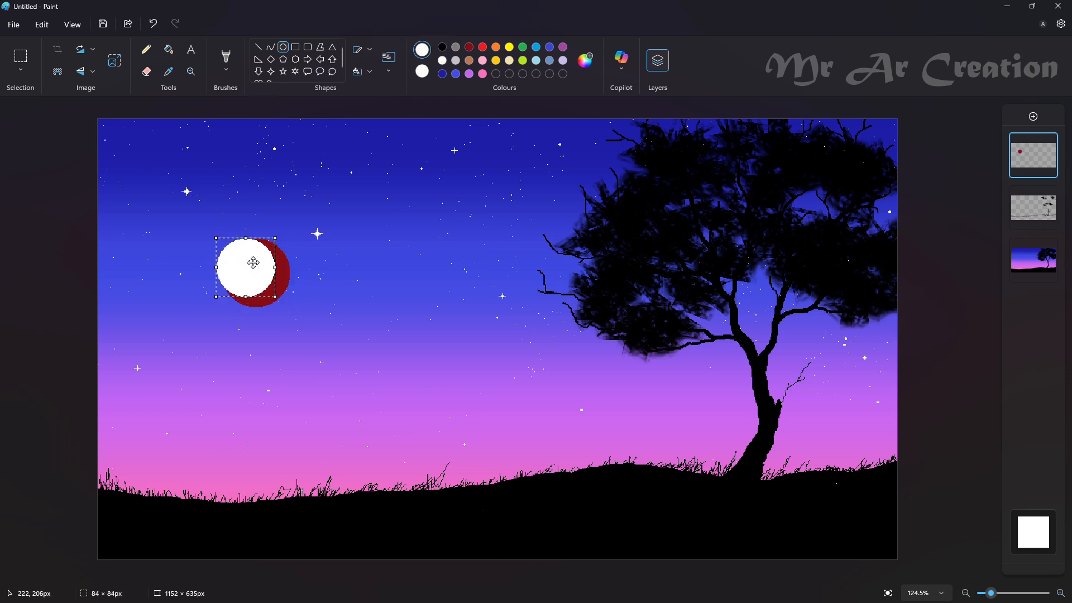
{"action": "left_click", "coordinate": [20, 70]}
{"action": "left_click", "coordinate": [45, 177]}
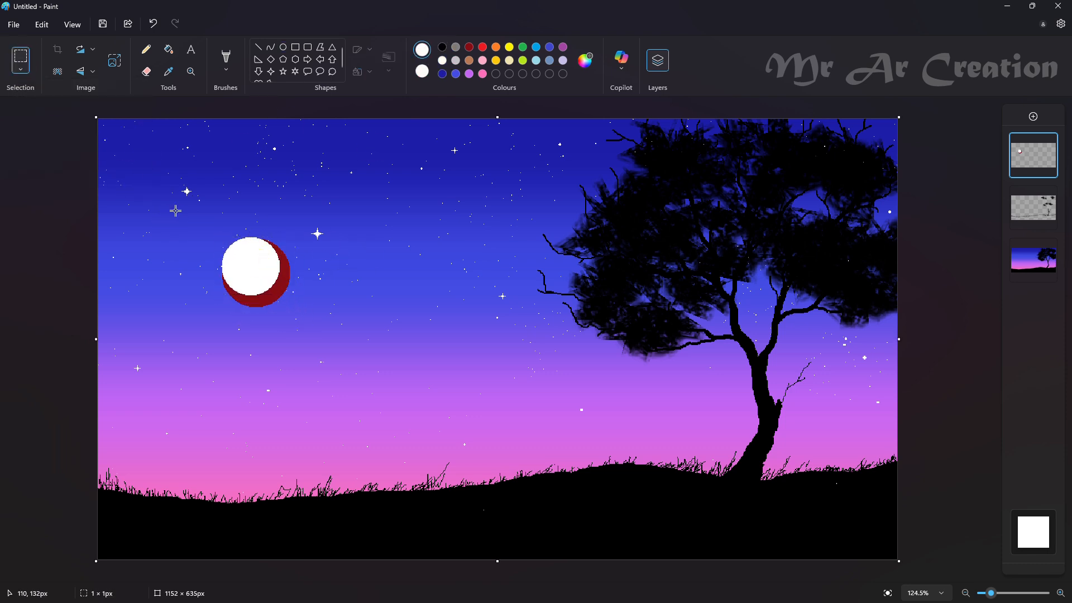
Clear the white circle and fill the remaining red crescent with white to form the moon.
{"action": "left_click", "coordinate": [169, 49]}
{"action": "left_click", "coordinate": [286, 262]}
{"action": "scroll", "coordinate": [249, 236], "scroll_direction": "up", "scroll_amount": 4}
{"action": "scroll", "coordinate": [315, 259], "scroll_direction": "down", "scroll_amount": 4}
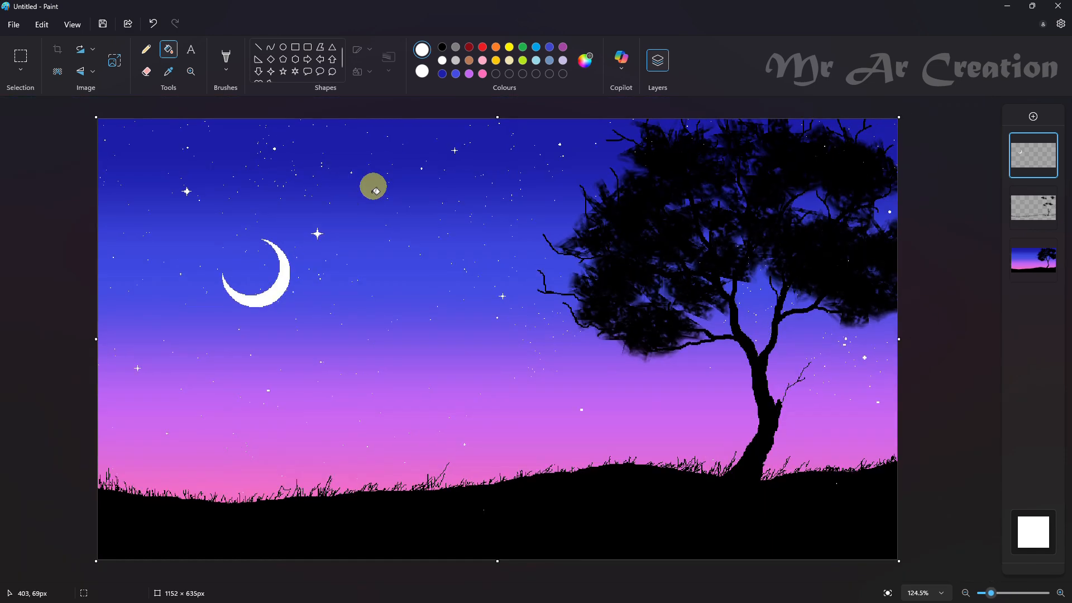
{"action": "left_click_drag", "start_coordinate": [319, 336], "coordinate": [334, 347]}
{"action": "left_click", "coordinate": [20, 69]}
{"action": "mouse_move", "coordinate": [276, 287]}
{"action": "left_mouse_down"}
{"action": "mouse_move", "coordinate": [377, 249]}
{"action": "mouse_move", "coordinate": [364, 249]}
{"action": "left_mouse_up"}
{"action": "left_click", "coordinate": [61, 152]}
{"action": "key", "text": "ctrl+z"}
{"action": "left_click_drag", "start_coordinate": [181, 205], "coordinate": [339, 335]}
{"action": "left_click_drag", "start_coordinate": [338, 335], "coordinate": [302, 304]}
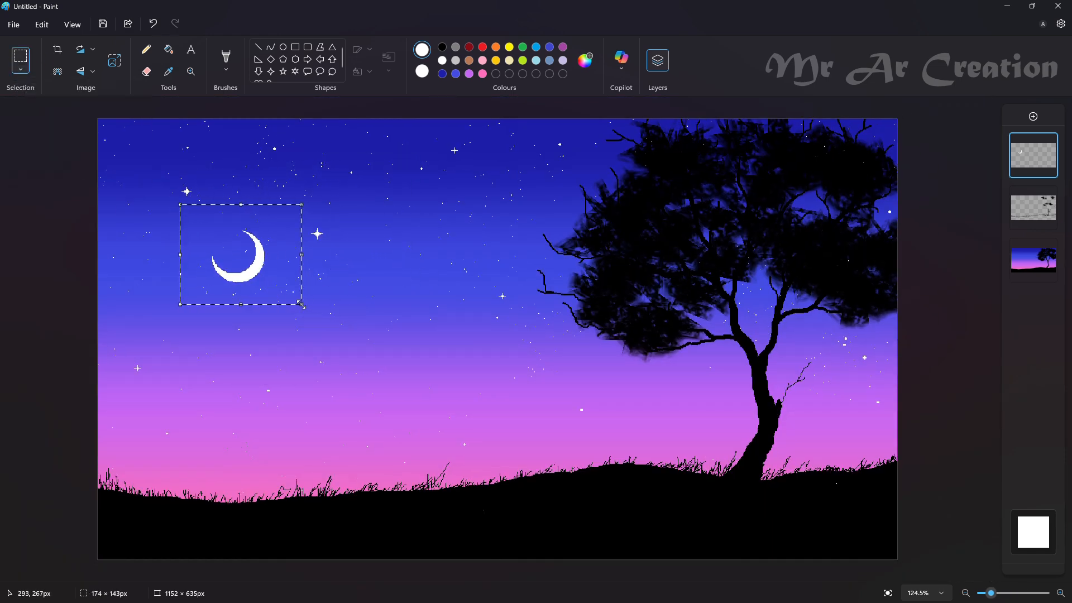
{"action": "key", "text": "ctrl+z"}
{"action": "mouse_move", "coordinate": [161, 199]}
{"action": "left_mouse_down"}
{"action": "mouse_move", "coordinate": [336, 337]}
{"action": "mouse_move", "coordinate": [303, 316]}
{"action": "left_mouse_up"}
{"action": "key", "text": "ctrl+z"}
Select the crescent moon and move it up and to the right, over the large four-point star.
{"action": "left_click_drag", "start_coordinate": [183, 178], "coordinate": [322, 345]}
{"action": "left_click_drag", "start_coordinate": [275, 285], "coordinate": [323, 222]}
{"action": "left_click", "coordinate": [374, 285]}
Spray white speckles along the crescent moon's inner edge with a reduced Airbrush.
{"action": "scroll", "coordinate": [281, 295], "scroll_direction": "up", "scroll_amount": 4}
{"action": "left_click", "coordinate": [226, 68]}
{"action": "left_click", "coordinate": [330, 169]}
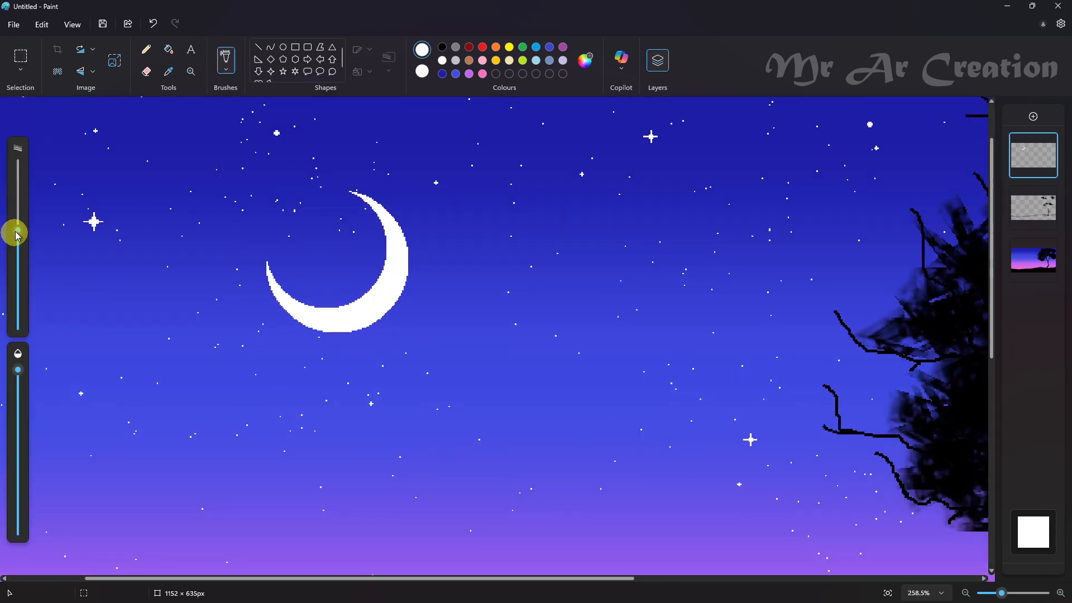
{"action": "left_click_drag", "start_coordinate": [17, 232], "coordinate": [18, 302]}
{"action": "mouse_move", "coordinate": [355, 233]}
{"action": "left_mouse_down"}
{"action": "mouse_move", "coordinate": [377, 263]}
{"action": "mouse_move", "coordinate": [344, 294]}
{"action": "mouse_move", "coordinate": [287, 283]}
{"action": "mouse_move", "coordinate": [359, 277]}
{"action": "mouse_move", "coordinate": [362, 213]}
{"action": "mouse_move", "coordinate": [330, 257]}
{"action": "mouse_move", "coordinate": [281, 270]}
{"action": "left_mouse_up"}
Pick the sky blue around the moon and airbrush it over the white speckles along the crescent's inner edge.
{"action": "left_click", "coordinate": [169, 72]}
{"action": "left_click", "coordinate": [341, 194]}
{"action": "left_click", "coordinate": [169, 72]}
{"action": "left_click", "coordinate": [258, 272]}
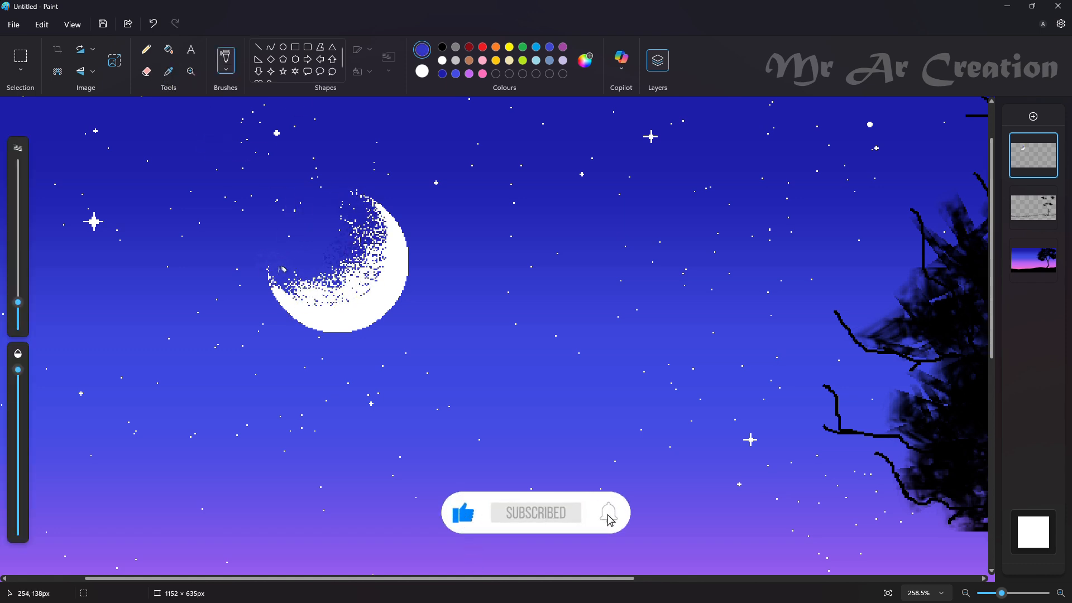
{"action": "scroll", "coordinate": [282, 161], "scroll_direction": "down", "scroll_amount": 5}
{"action": "scroll", "coordinate": [323, 264], "scroll_direction": "up", "scroll_amount": 5}
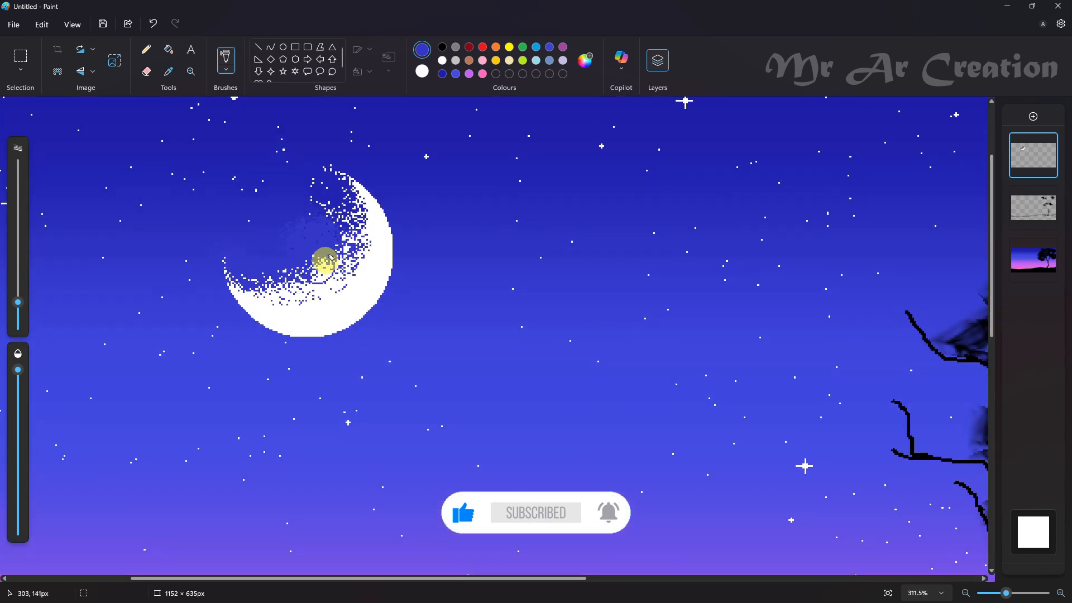
{"action": "scroll", "coordinate": [407, 211], "scroll_direction": "down", "scroll_amount": 3}
{"action": "scroll", "coordinate": [336, 208], "scroll_direction": "down", "scroll_amount": 1}
{"action": "scroll", "coordinate": [336, 208], "scroll_direction": "up", "scroll_amount": 6}
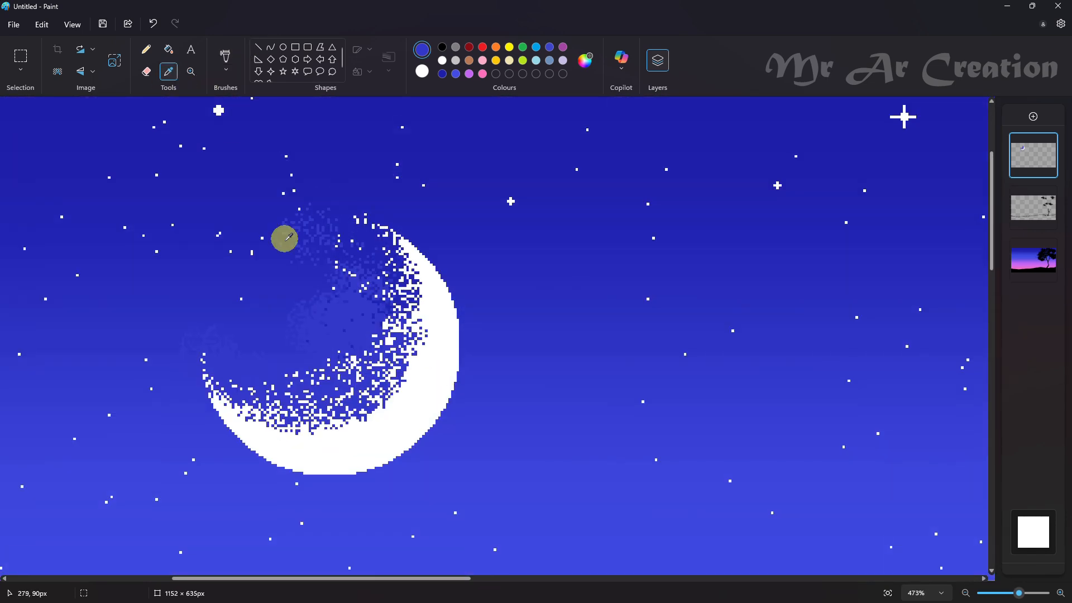
Erase the blue overspray in the hollow of the crescent moon.
{"action": "left_click", "coordinate": [146, 71]}
{"action": "left_click_drag", "start_coordinate": [314, 210], "coordinate": [284, 216]}
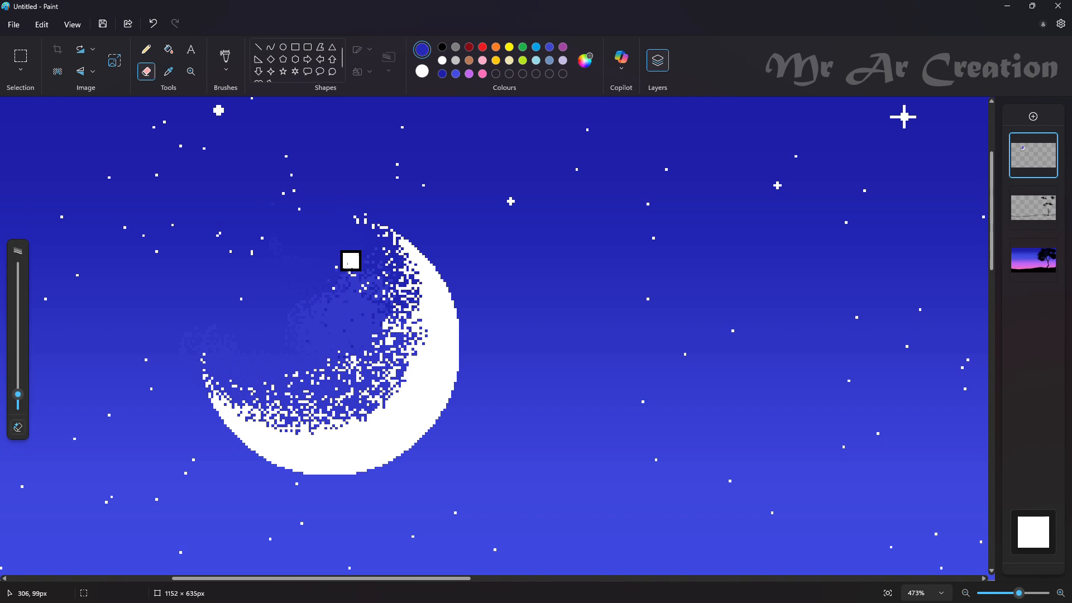
{"action": "mouse_move", "coordinate": [350, 261]}
{"action": "left_mouse_down"}
{"action": "mouse_move", "coordinate": [359, 233]}
{"action": "mouse_move", "coordinate": [343, 318]}
{"action": "left_mouse_up"}
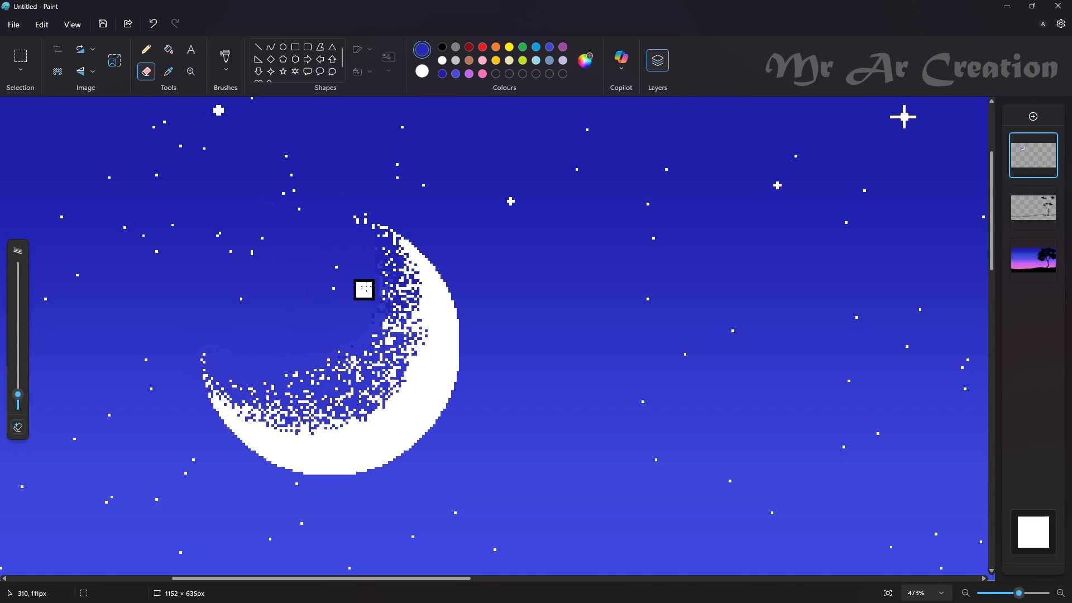